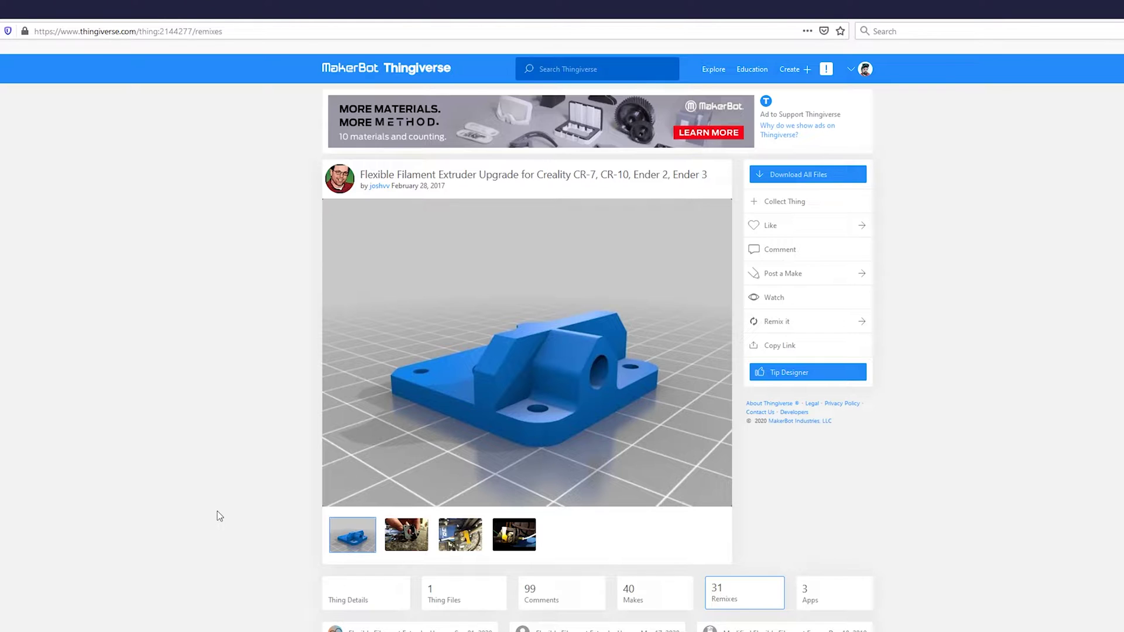
Check the PTFE hole description of the Extruder Upgrade for Flexible Filament [Ender 3, CR-10] remix and open its thing files.
click(420, 527)
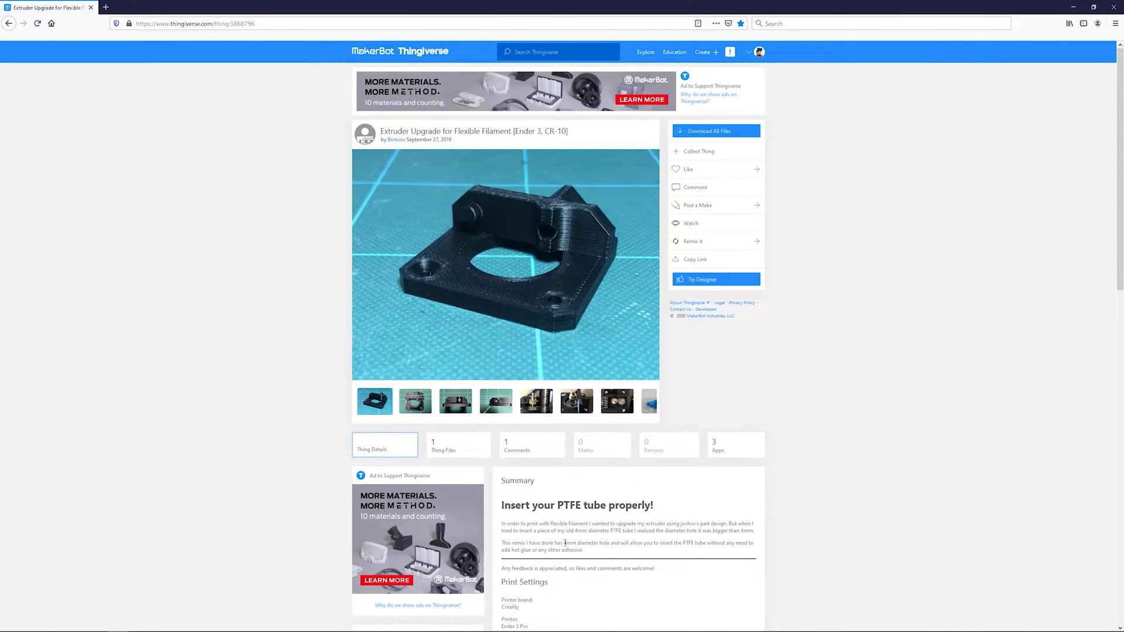
drag(565, 543, 597, 542)
click(459, 445)
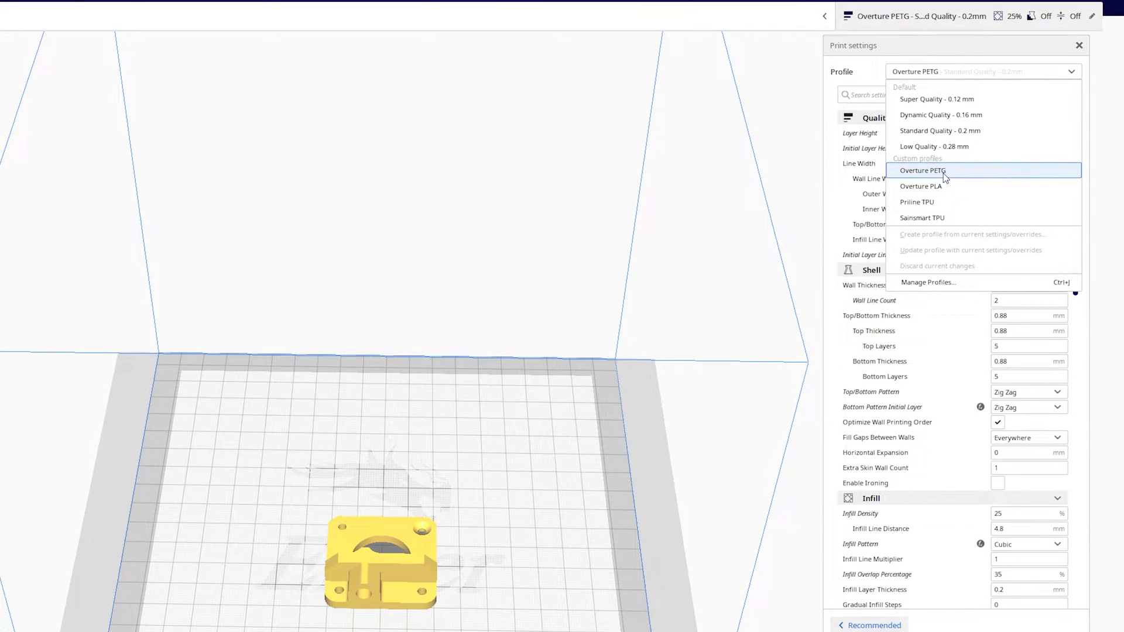
Choose the Overture PETG profile for the extruder bracket and set its infill to 50% density with the Gyroid pattern.
click(943, 174)
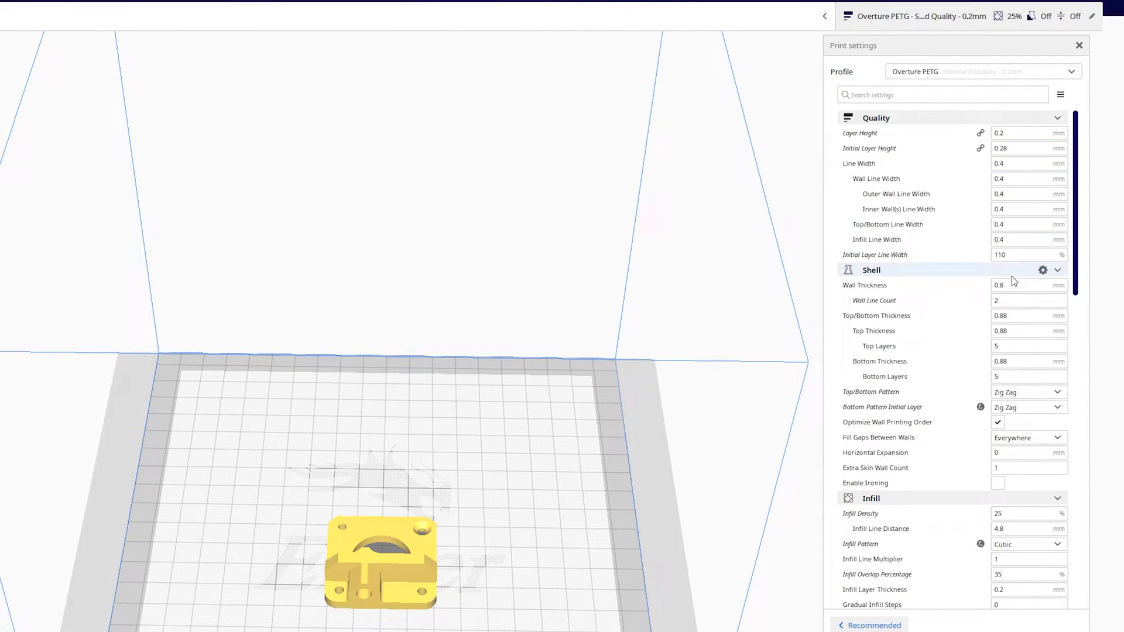
double_click(1019, 513)
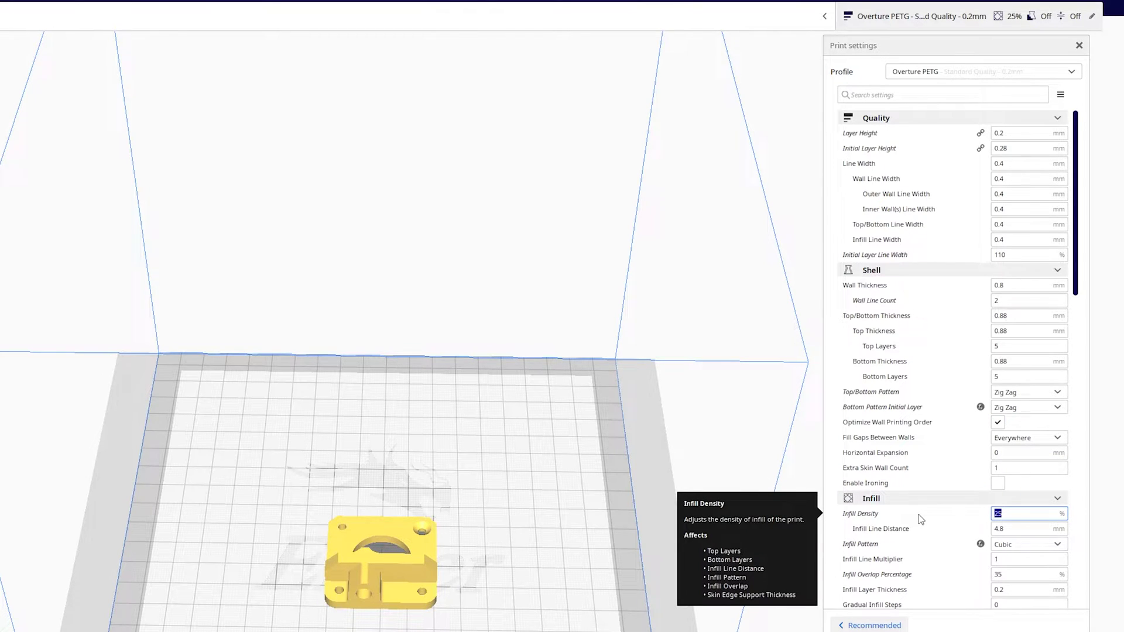
text(50)
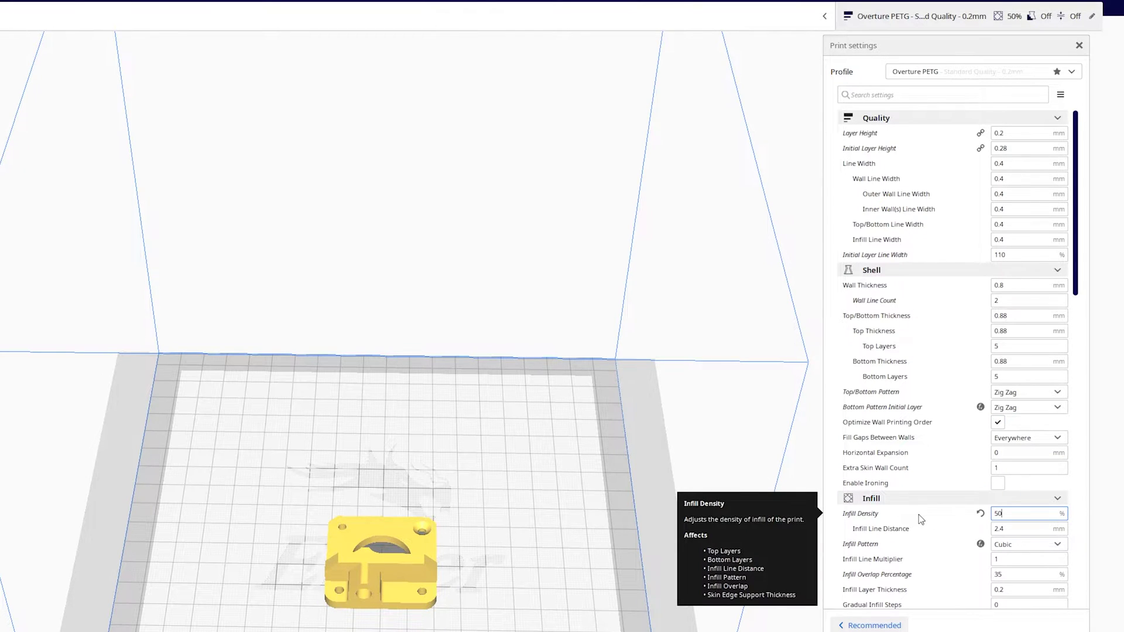
click(1043, 546)
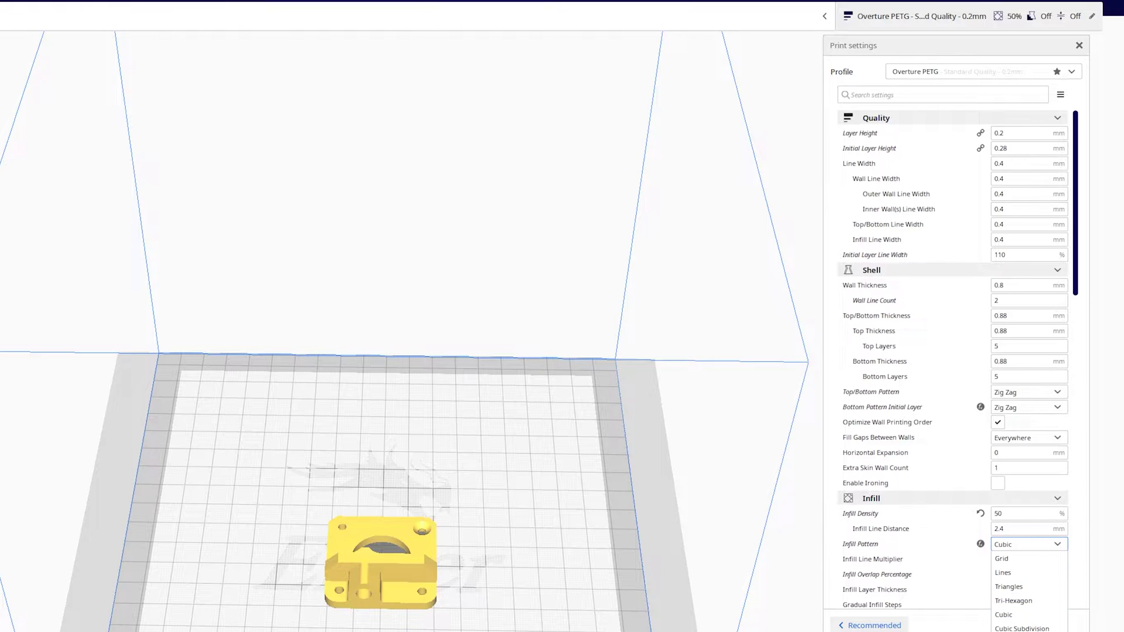
click(1022, 627)
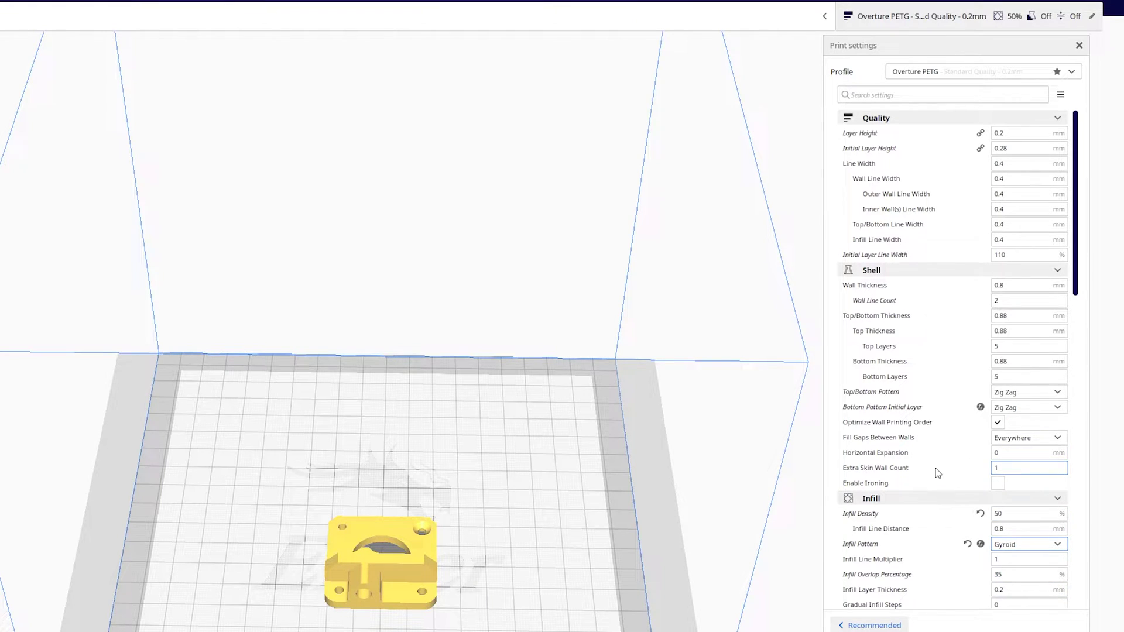
Enable support generation with placement set to Touching Buildplate and preview the sliced extruder bracket.
scroll(951, 464, down, 3)
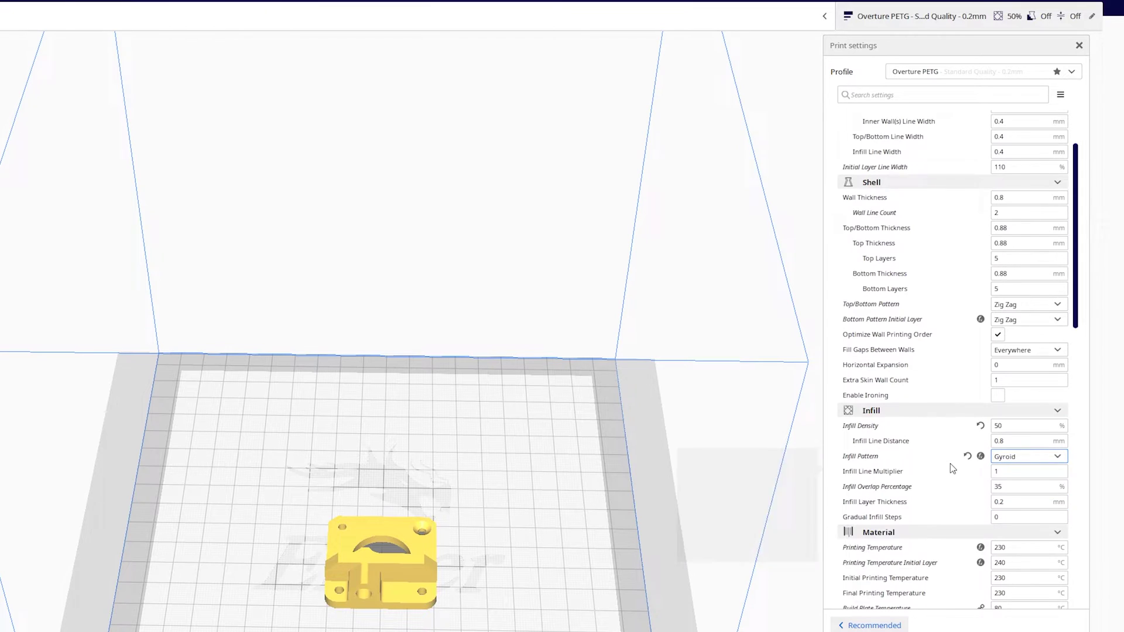
scroll(950, 464, down, 7)
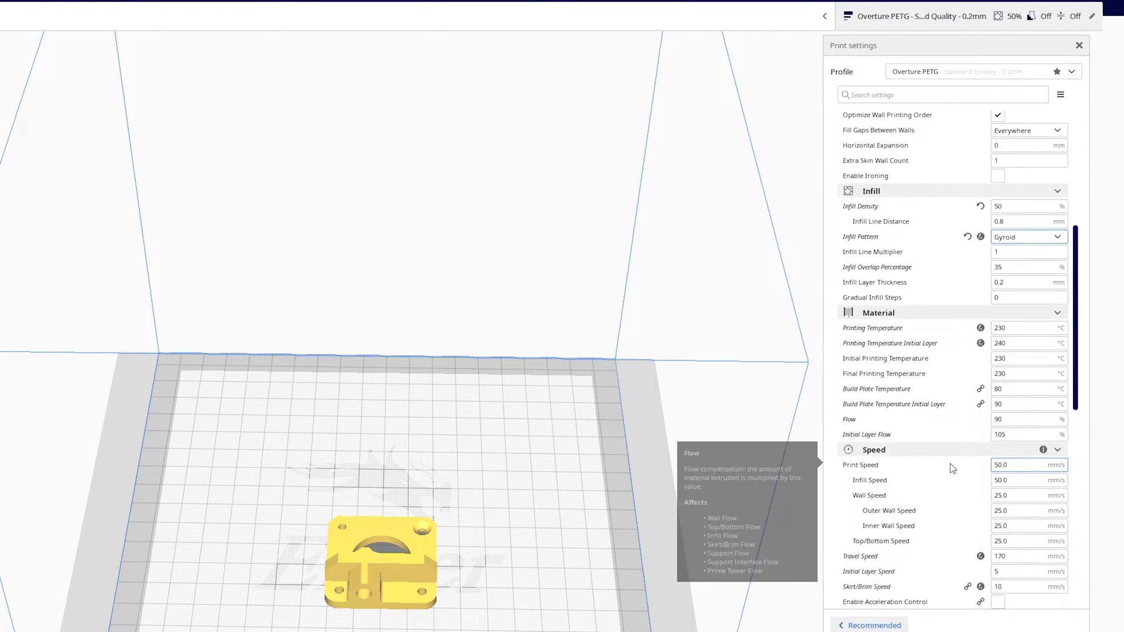
scroll(950, 463, down, 9)
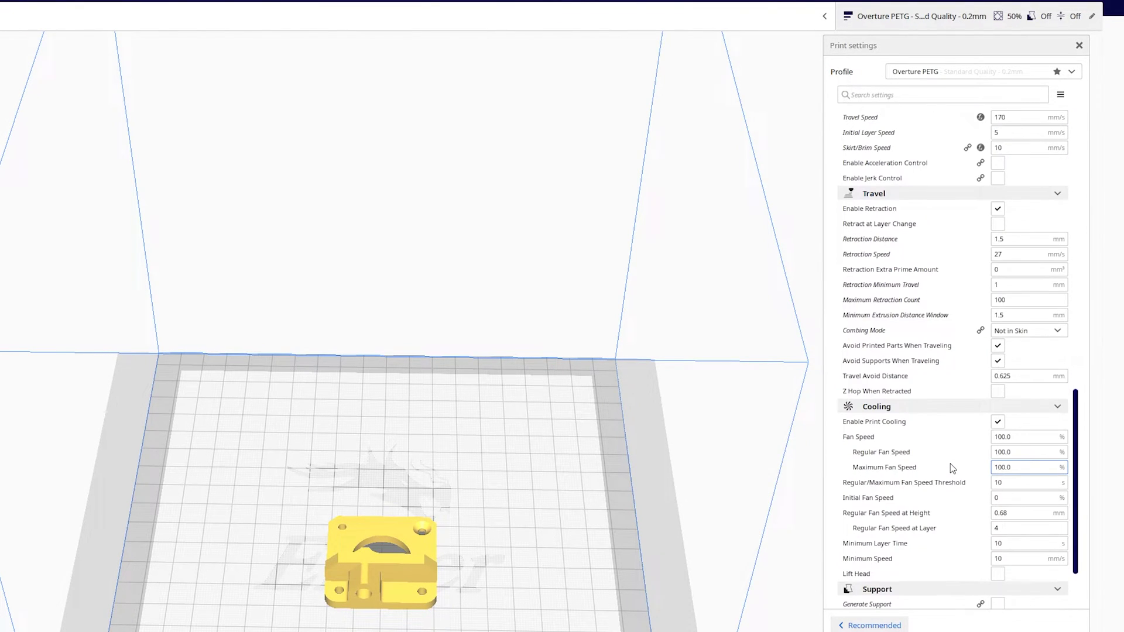
click(999, 512)
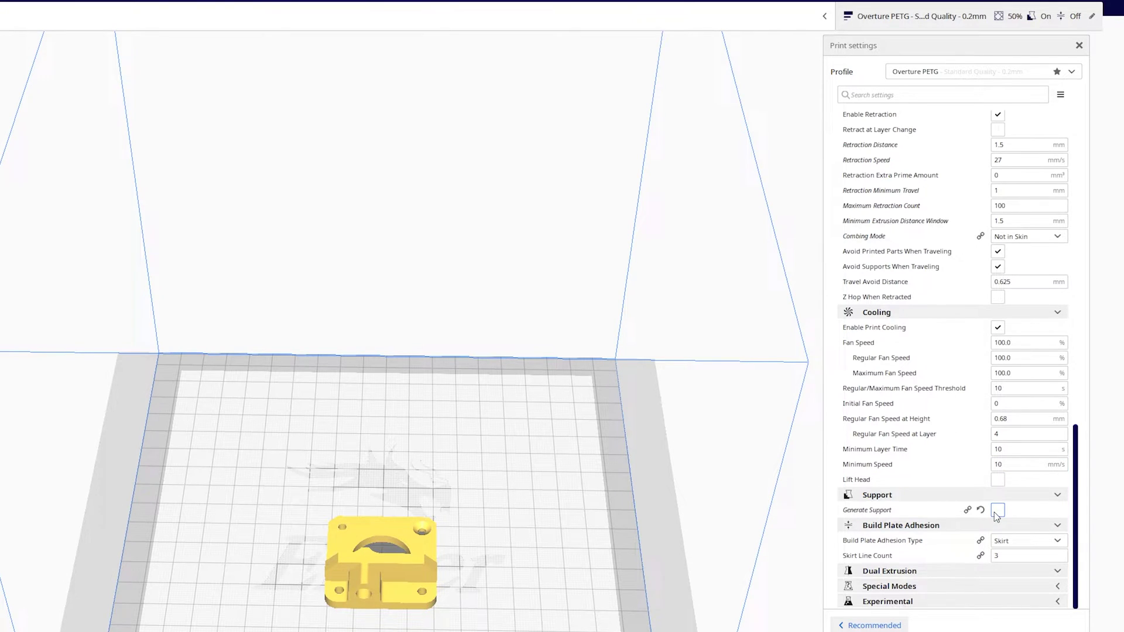
scroll(1003, 519, down, 1)
click(1012, 513)
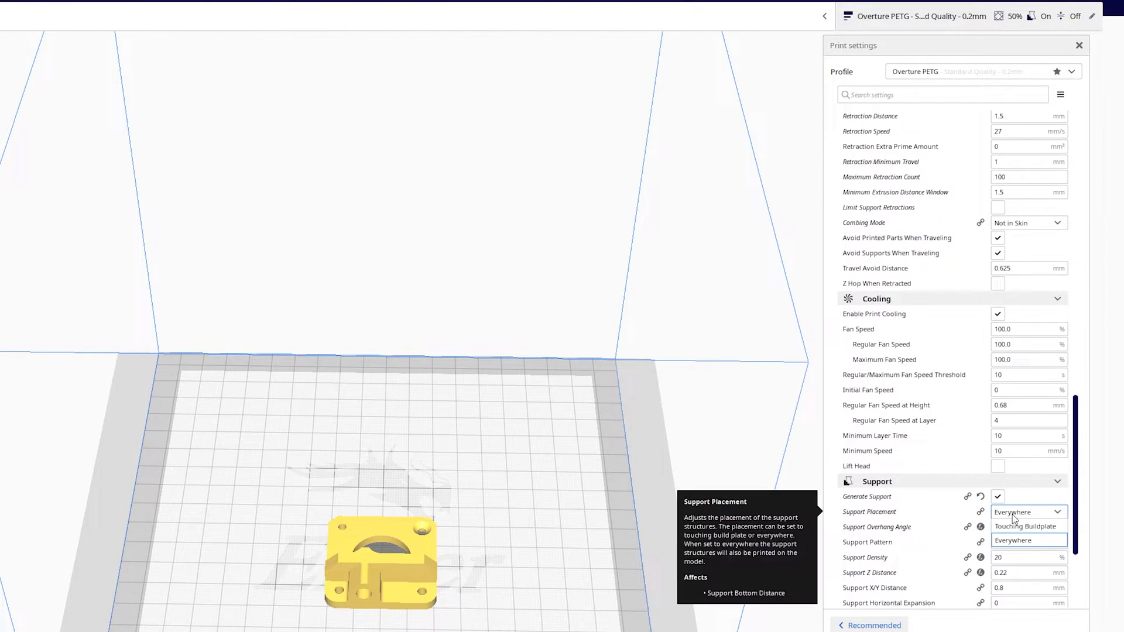
click(1014, 526)
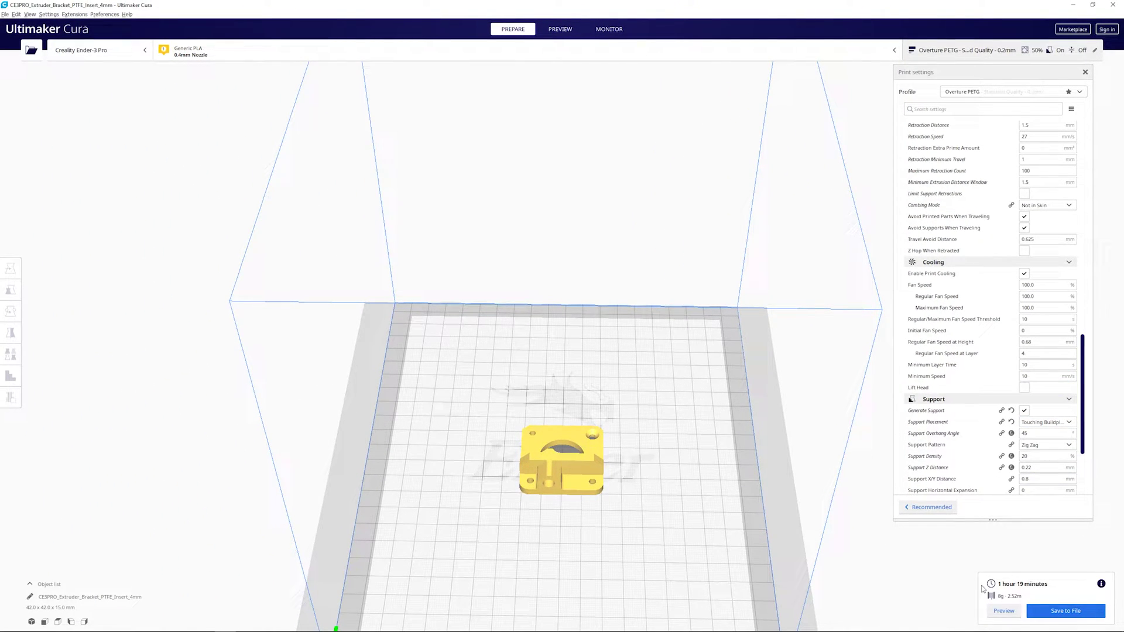
click(1002, 612)
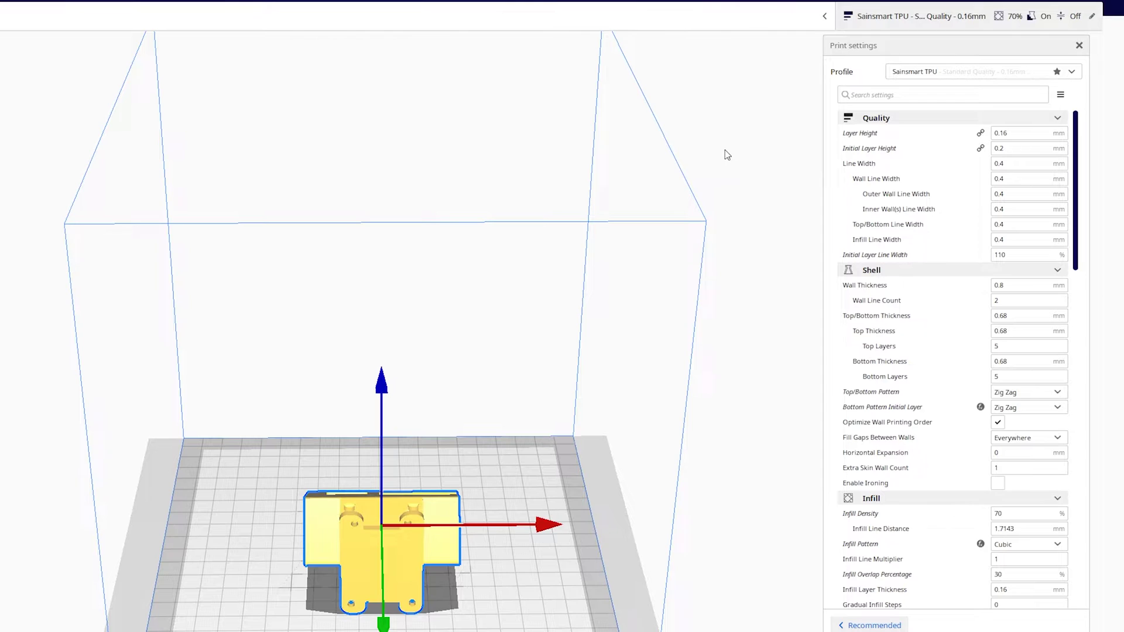
Review the Sainsmart TPU profile's quality, infill and material settings, including layer height, printing temperature and flow.
mouse_move(1025, 138)
mouse_move(890, 262)
scroll(869, 209, down, 8)
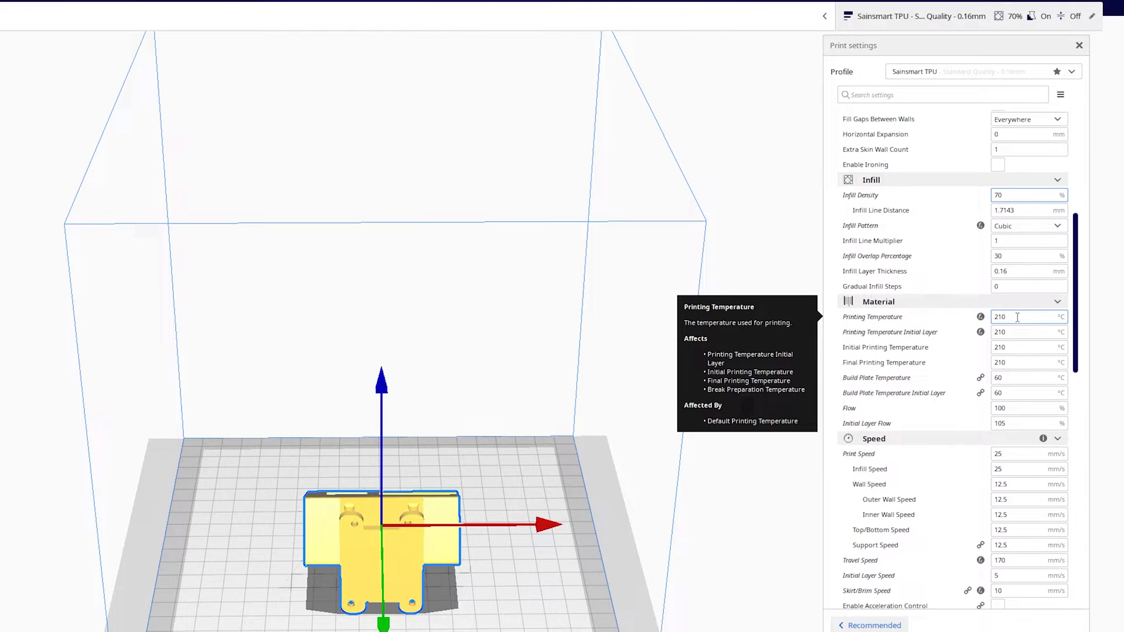
click(1018, 317)
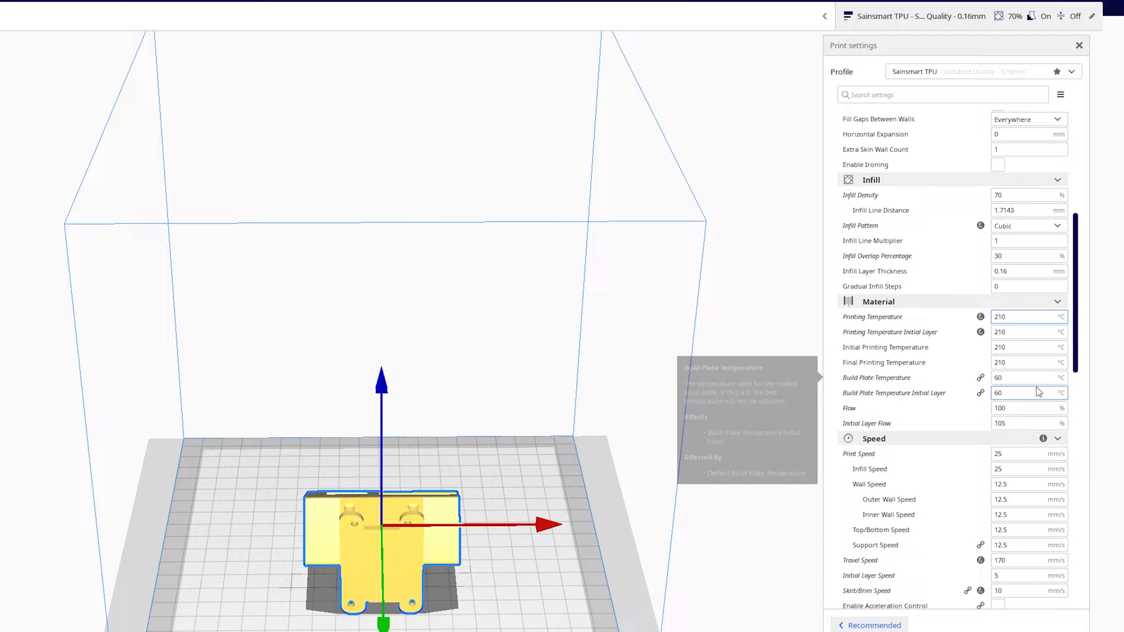
click(1020, 408)
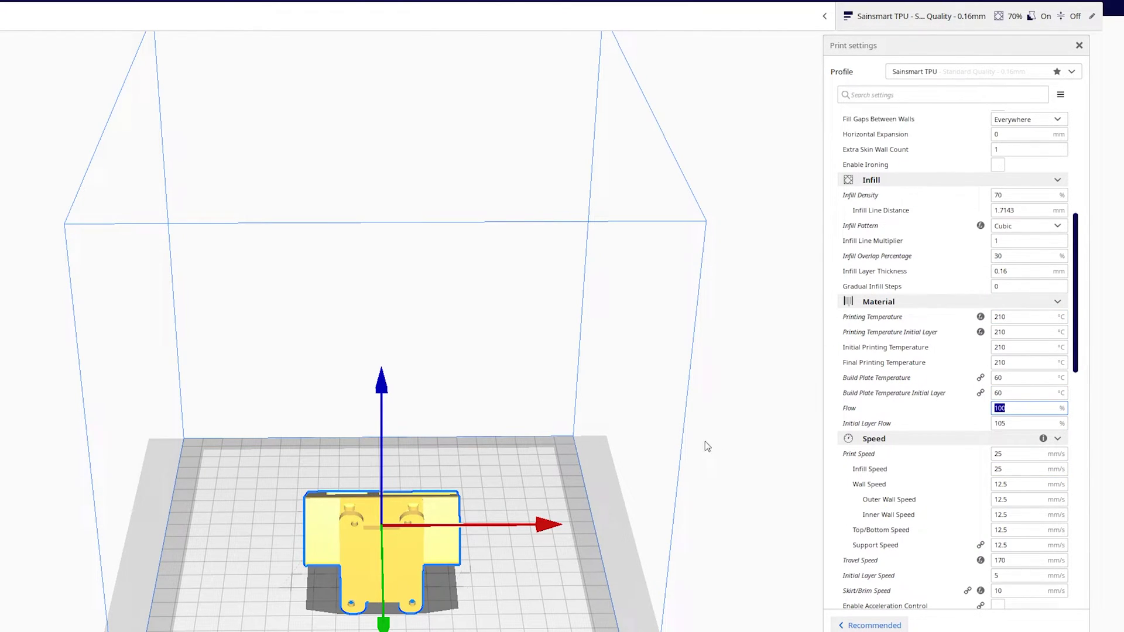
Review the TPU profile's print speed, travel speed and initial layer speed.
click(1017, 455)
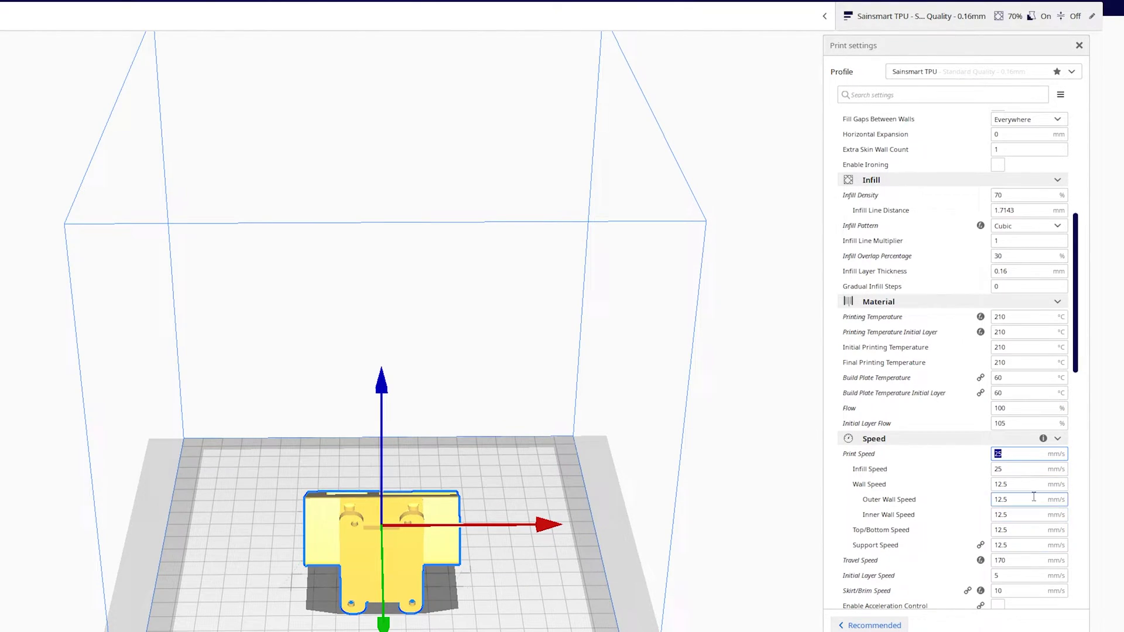
click(1013, 561)
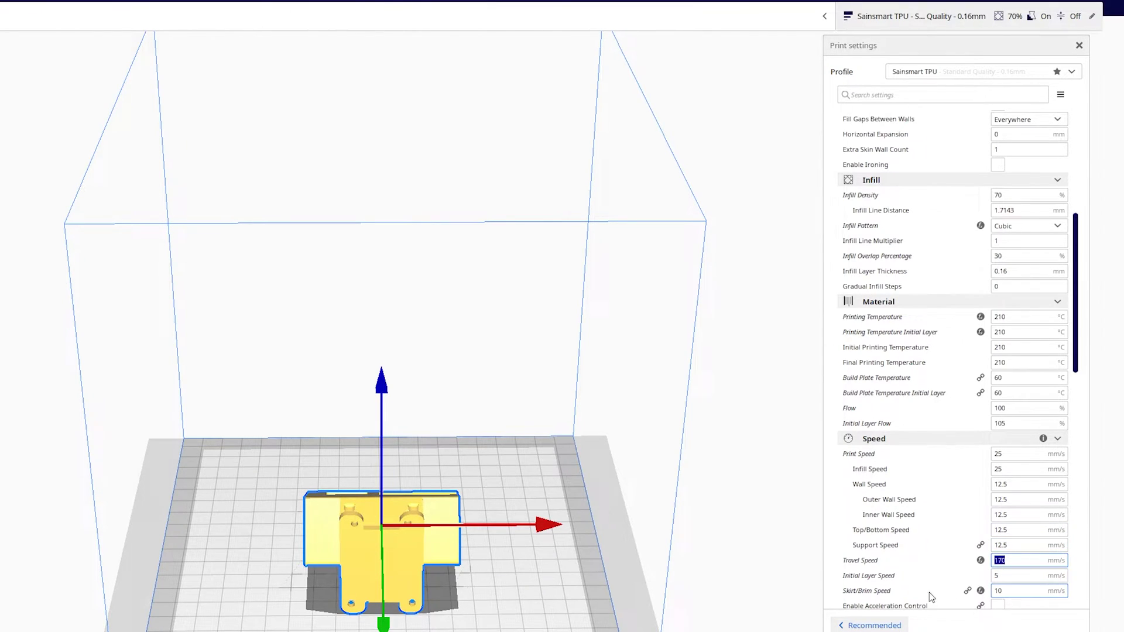
key(Tab)
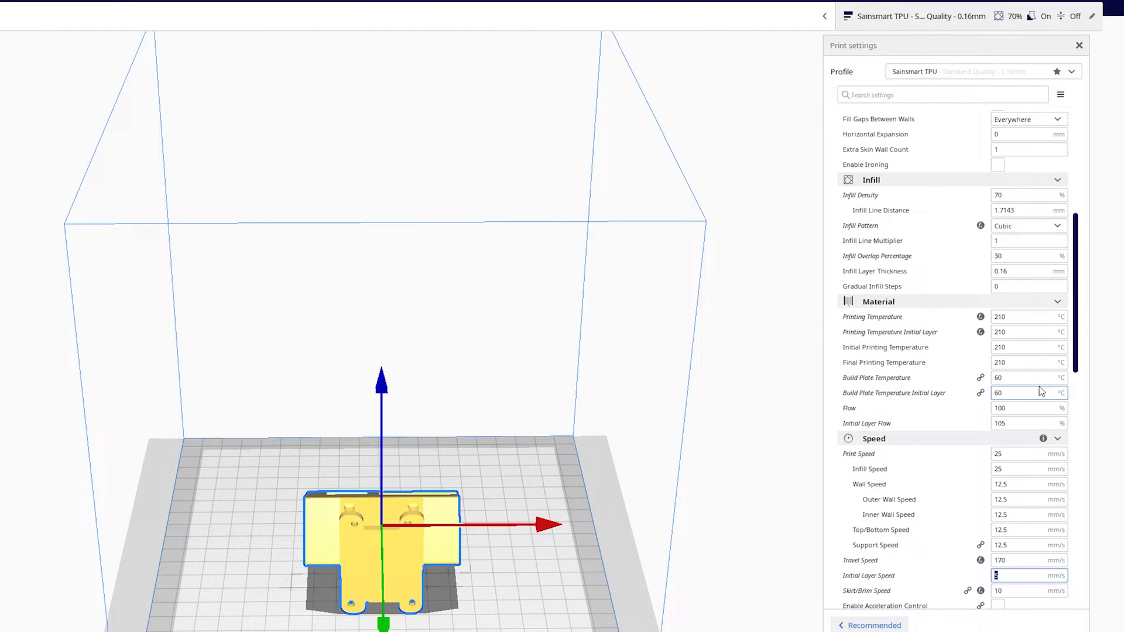
Examine the TPU profile's travel settings, including retraction distance, retraction speed, minimum travel and combing mode.
scroll(1080, 372, down, 2)
scroll(1079, 372, down, 6)
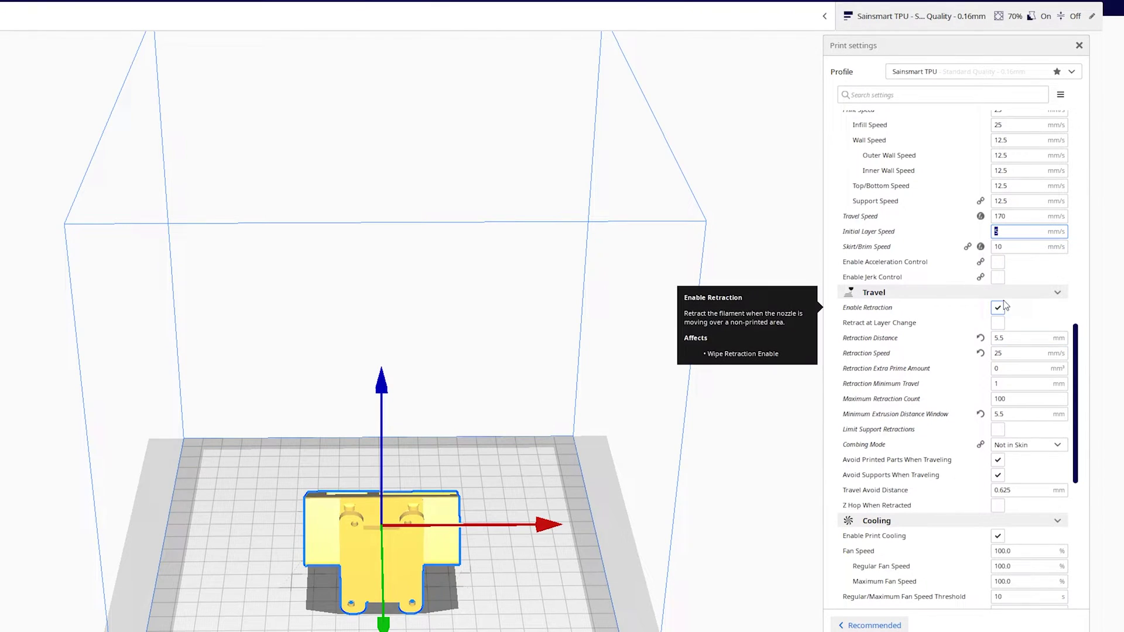
mouse_move(1009, 306)
mouse_move(1010, 338)
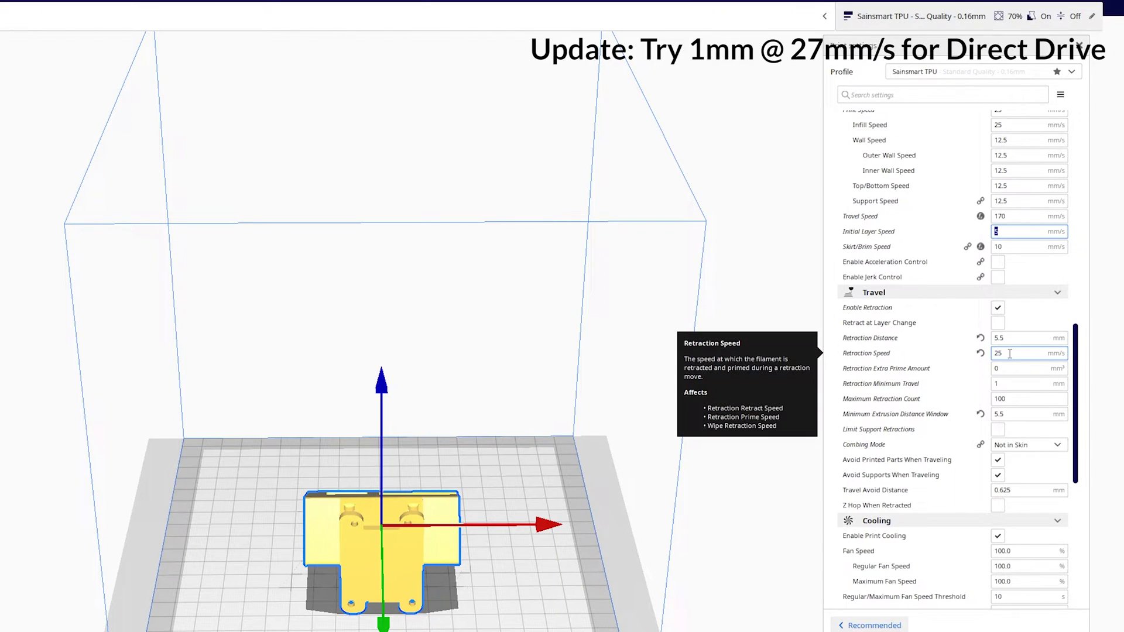
mouse_move(895, 388)
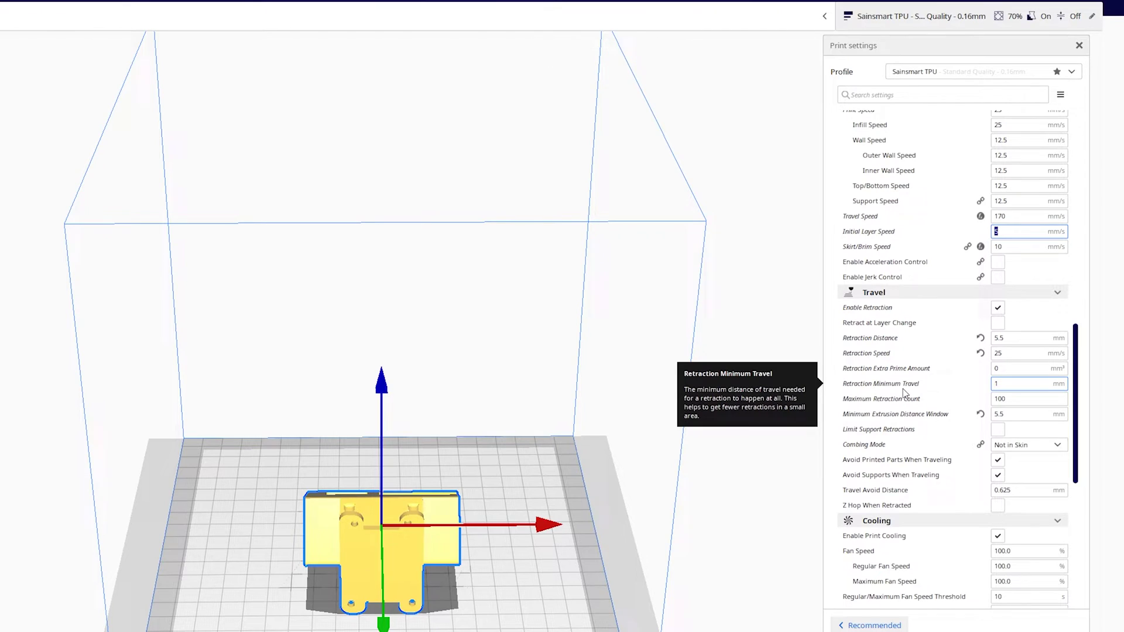
click(998, 386)
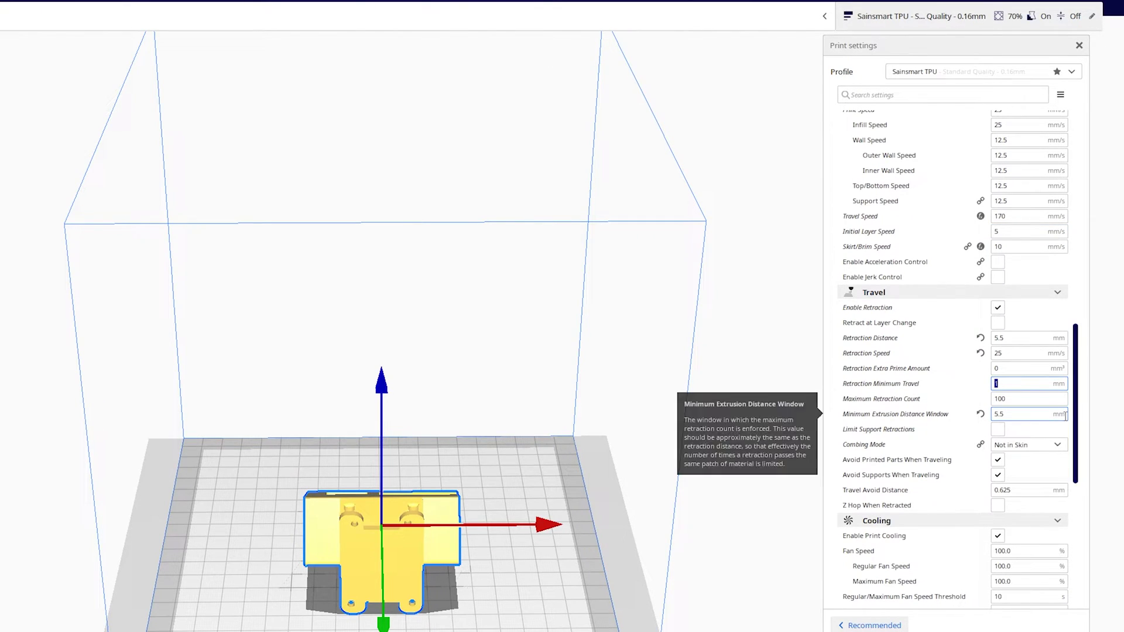
mouse_move(1046, 451)
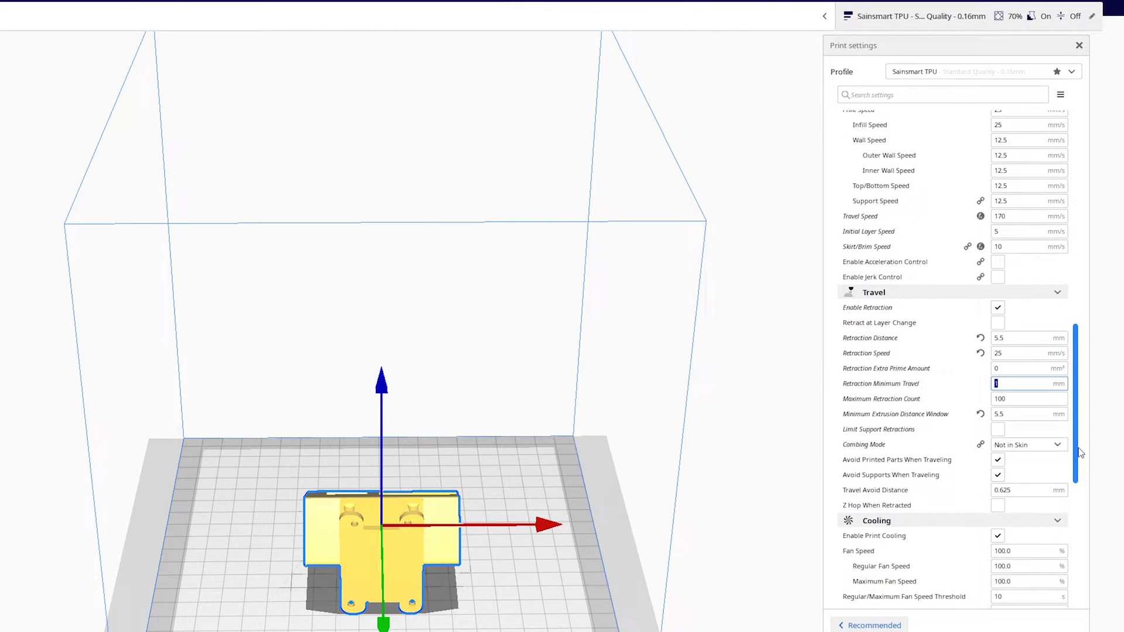
Review the TPU profile's cooling and support settings, including support density, Z distance and interface, and recheck the remaining settings.
scroll(1081, 453, down, 5)
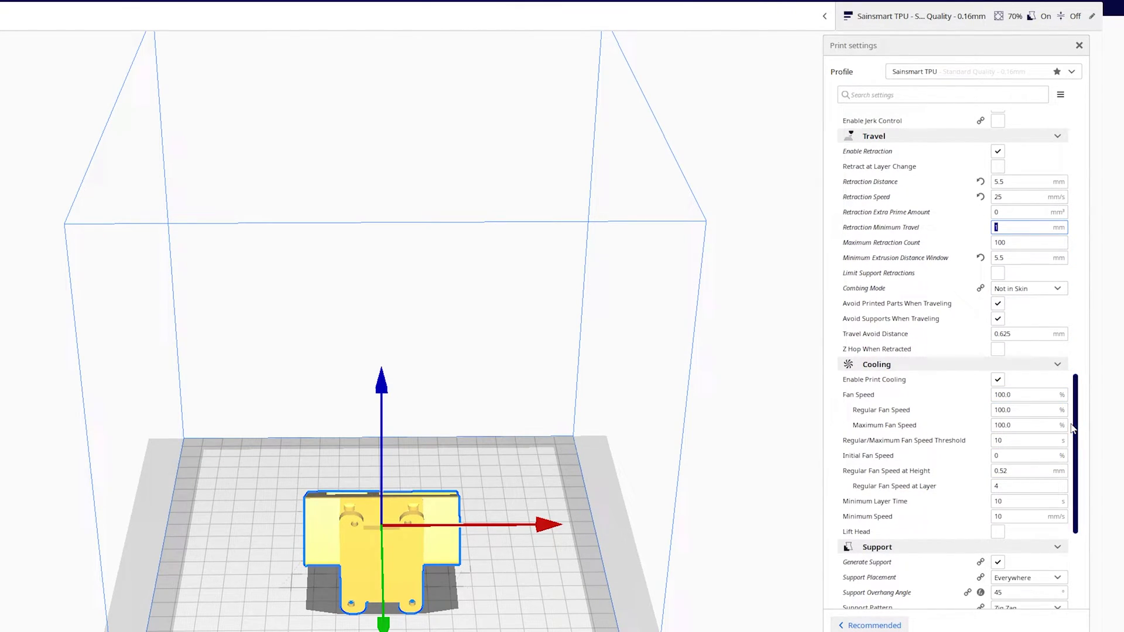
scroll(1073, 429, down, 7)
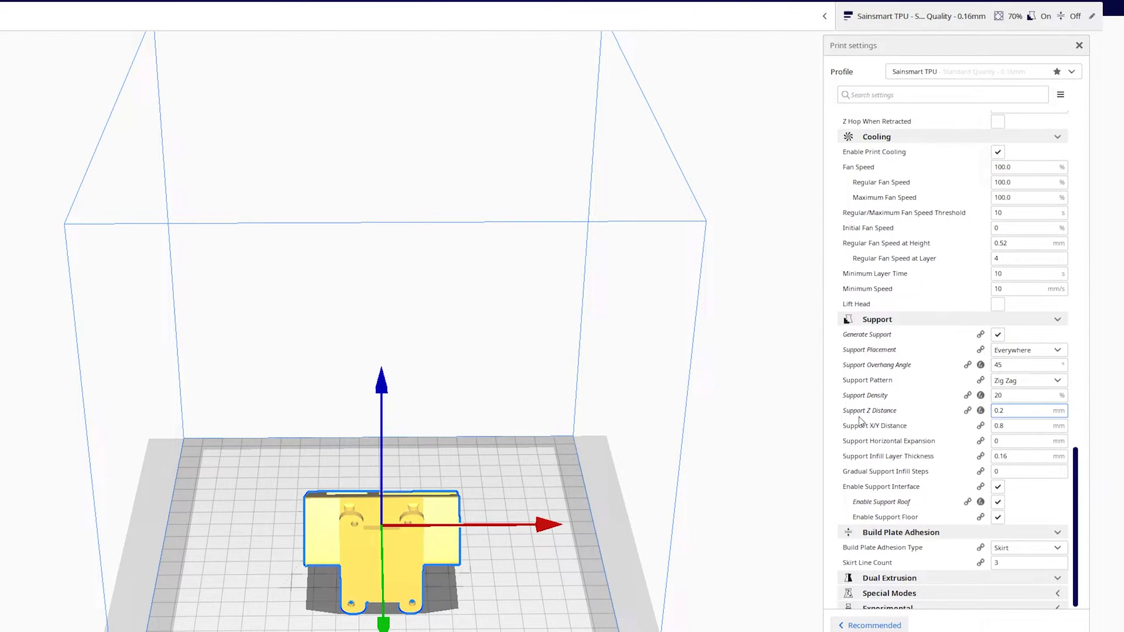
double_click(1013, 412)
key(shift+Tab)
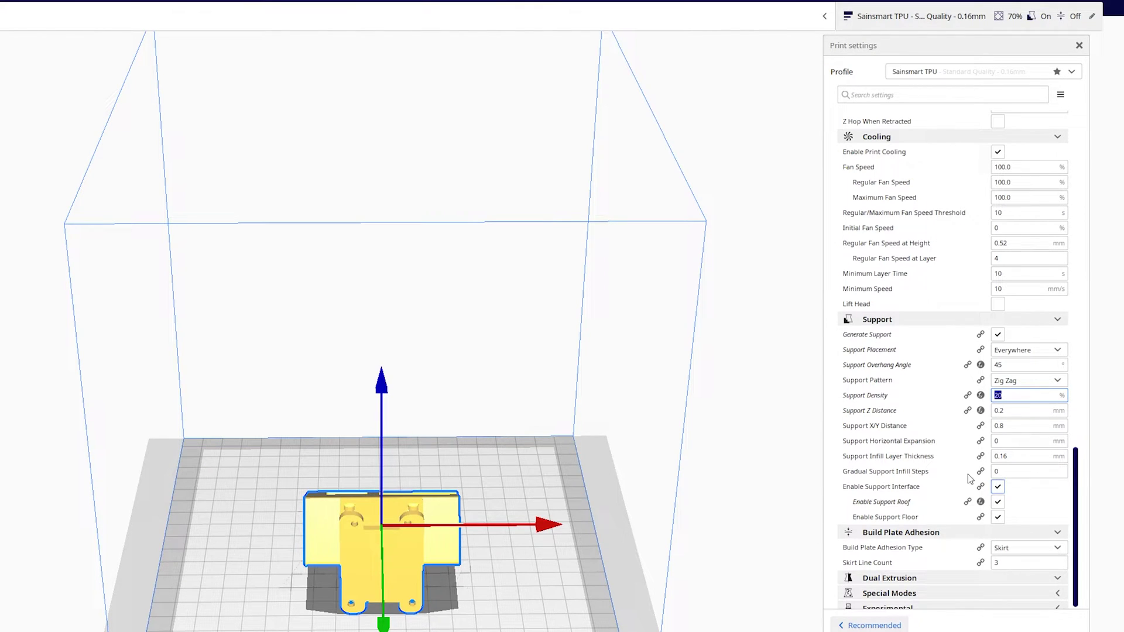
scroll(1020, 501, down, 1)
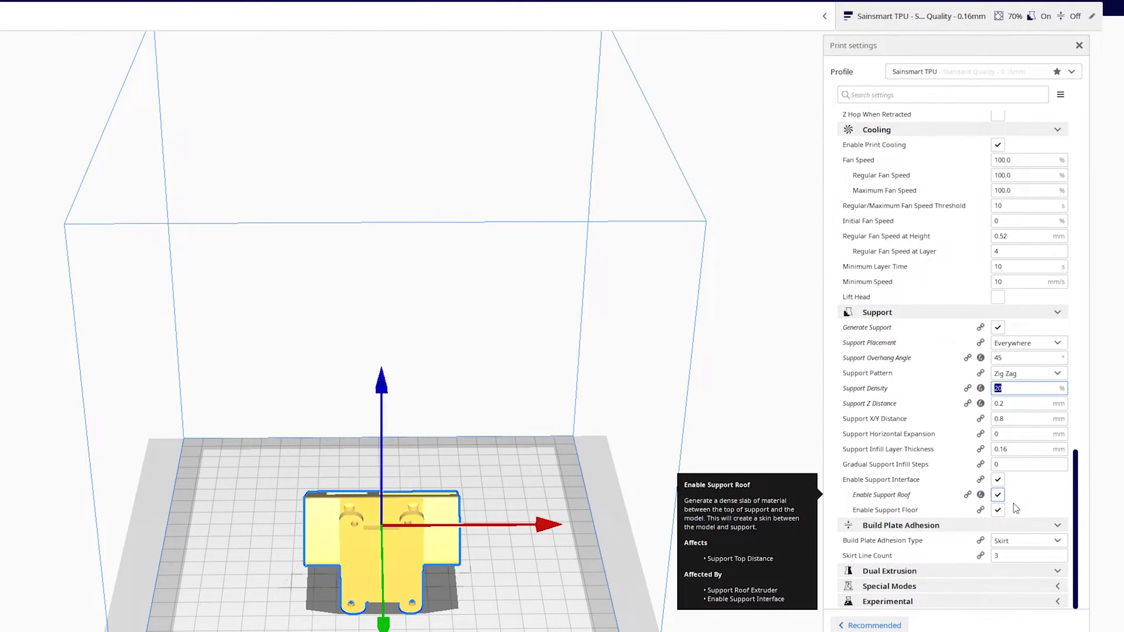
scroll(1020, 501, up, 15)
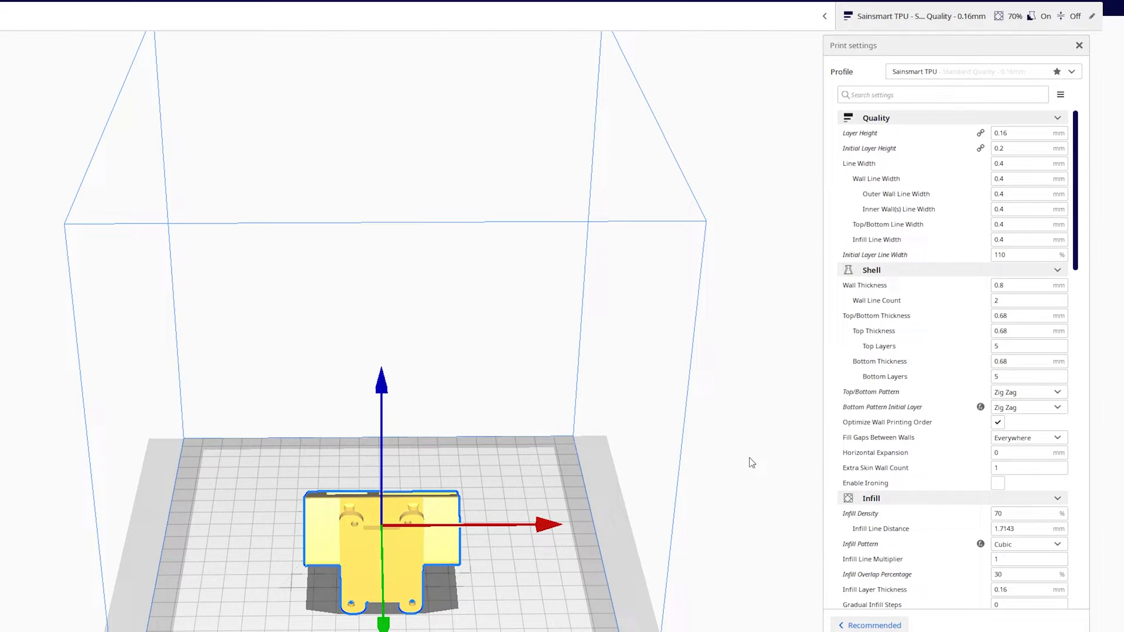
scroll(979, 511, down, 10)
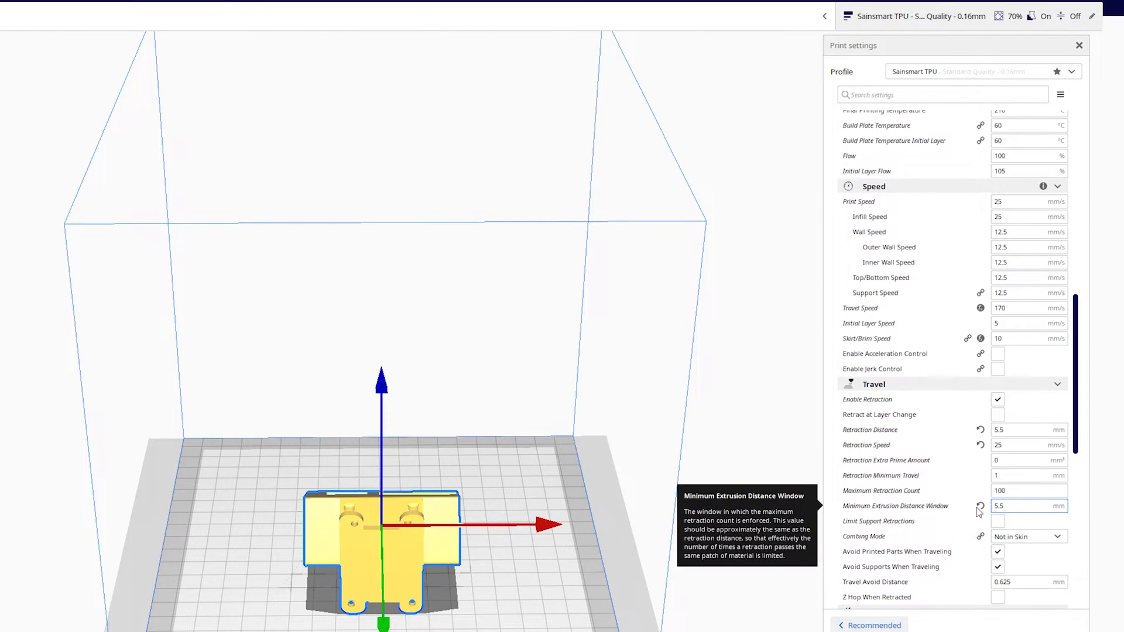
Stand the GoPro mount upright by rotating it so the chosen side face lies flat on the build plate.
right_drag(350, 431, 391, 442)
scroll(575, 364, up, 5)
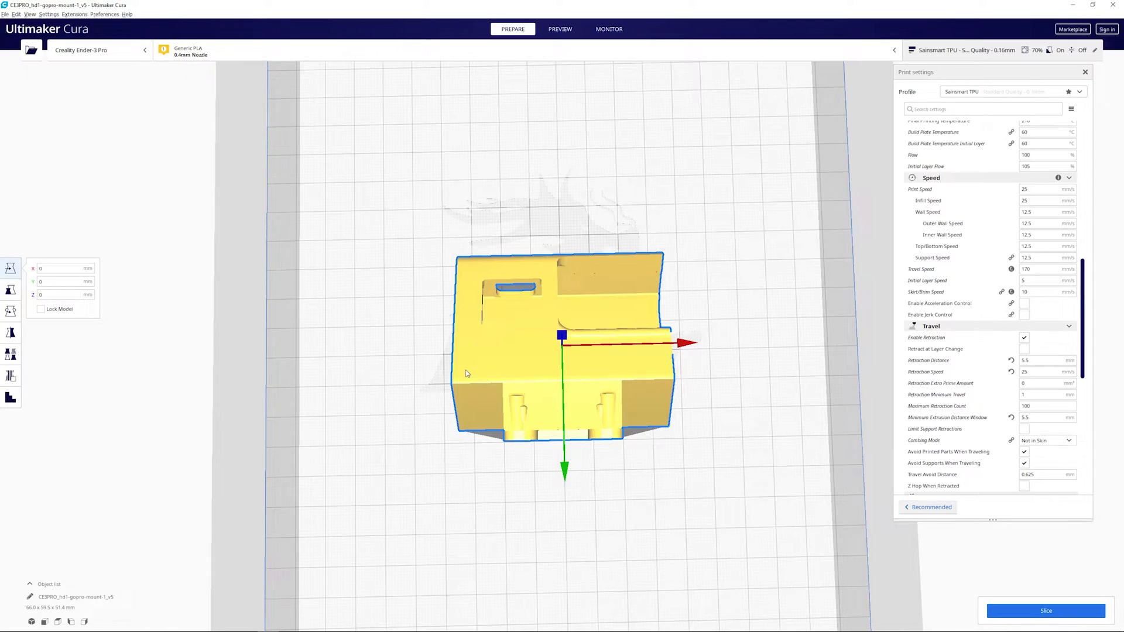
right_drag(467, 374, 453, 491)
scroll(552, 437, down, 2)
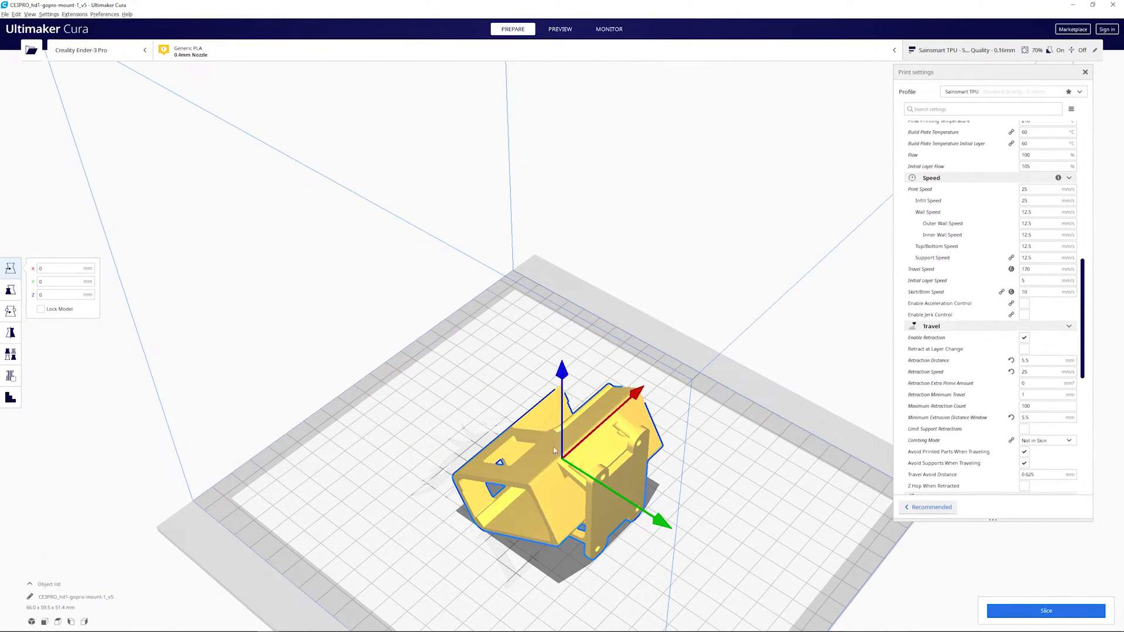
click(11, 332)
click(11, 311)
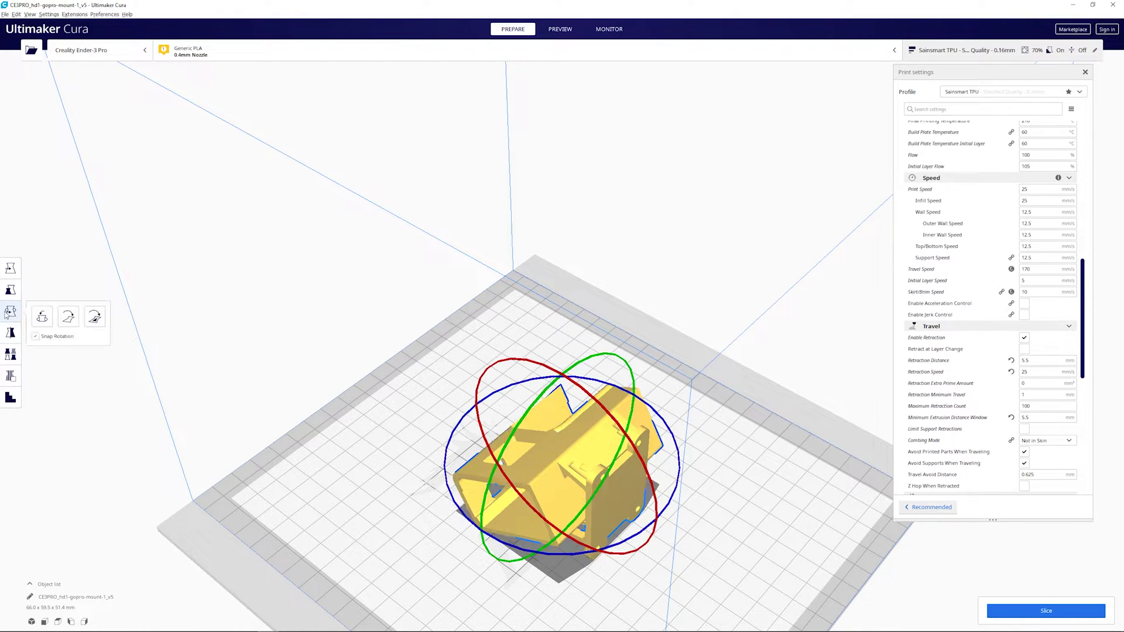
click(94, 318)
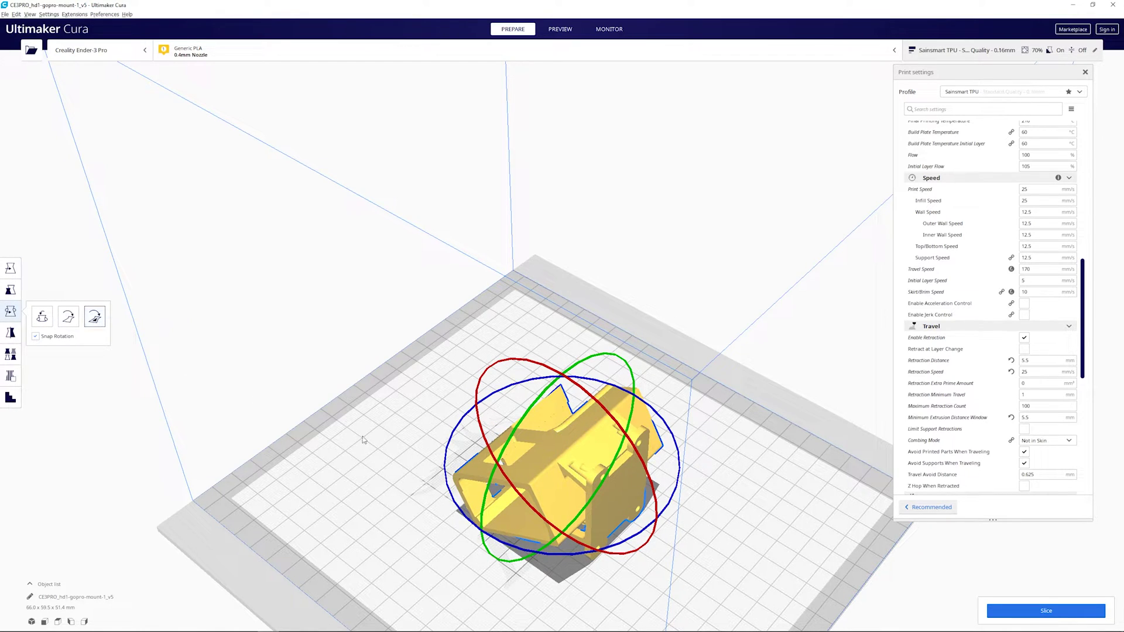
click(483, 484)
Center the reoriented GoPro mount on the build plate.
click(10, 268)
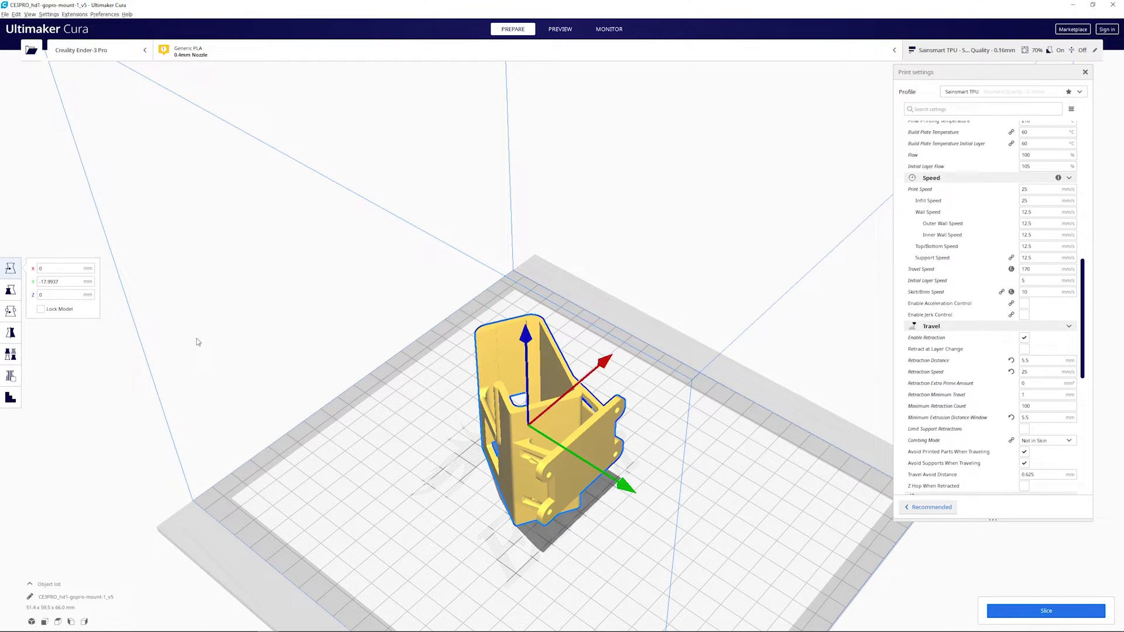
right_drag(668, 501, 575, 519)
right_click(559, 451)
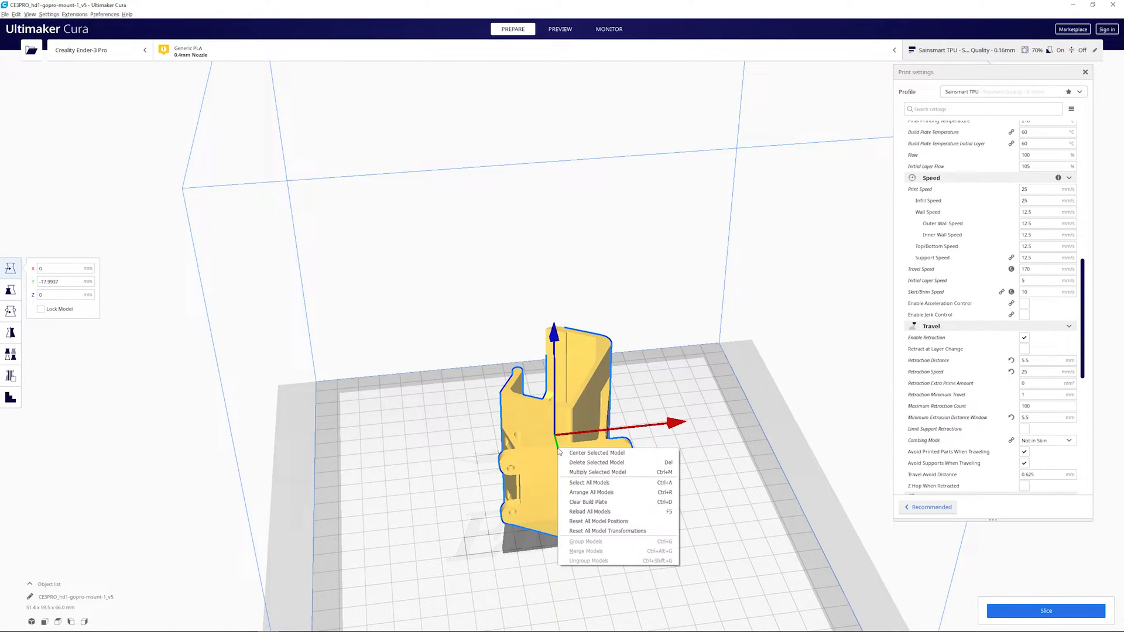
click(580, 453)
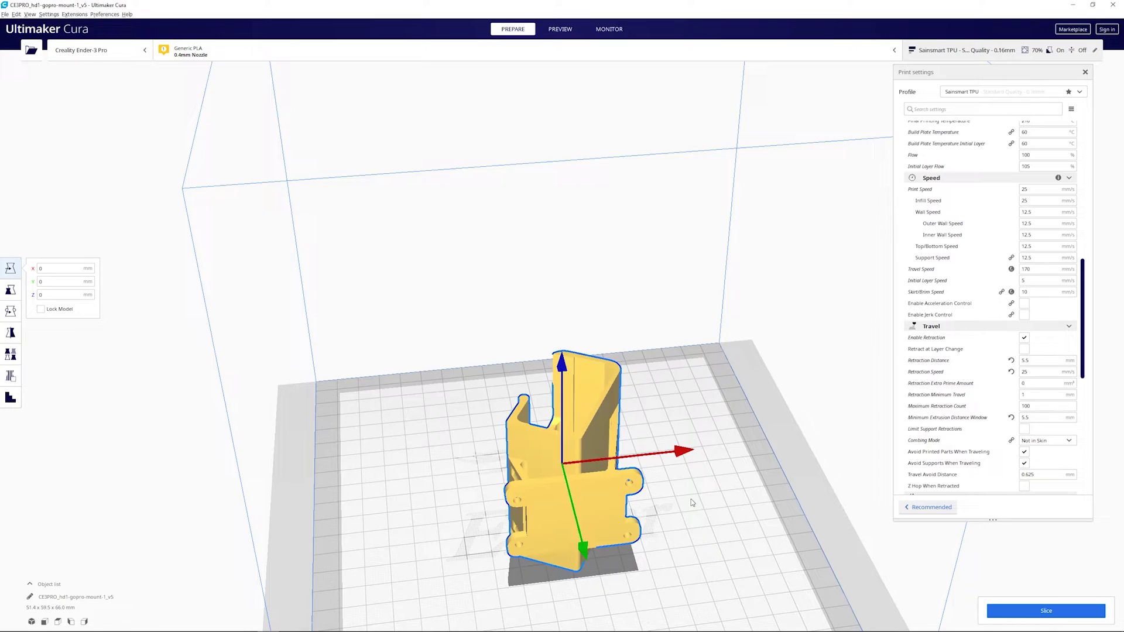
Examine the mount's screw holes, overhangs and side openings against the support placement and overhang settings.
right_drag(692, 503, 710, 440)
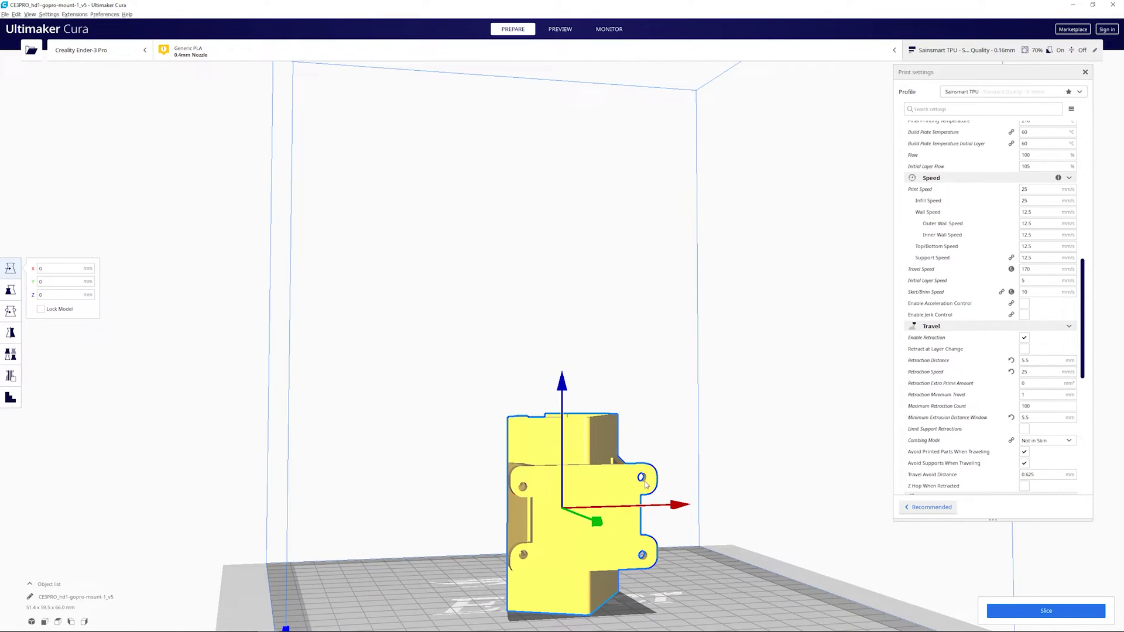
scroll(1048, 422, down, 10)
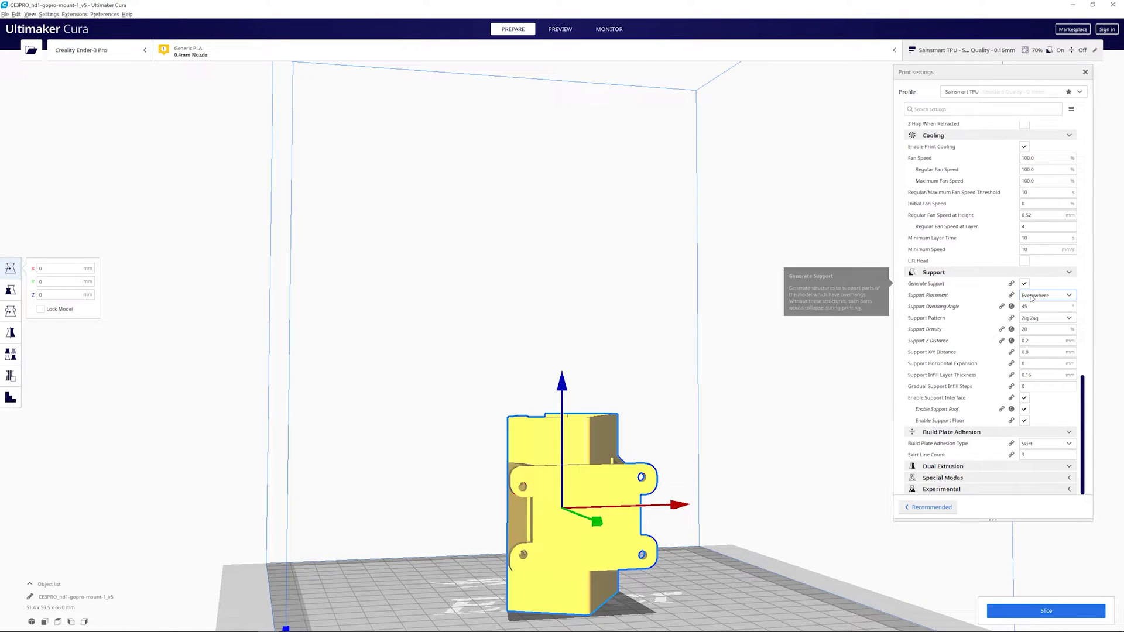
right_drag(518, 580, 520, 537)
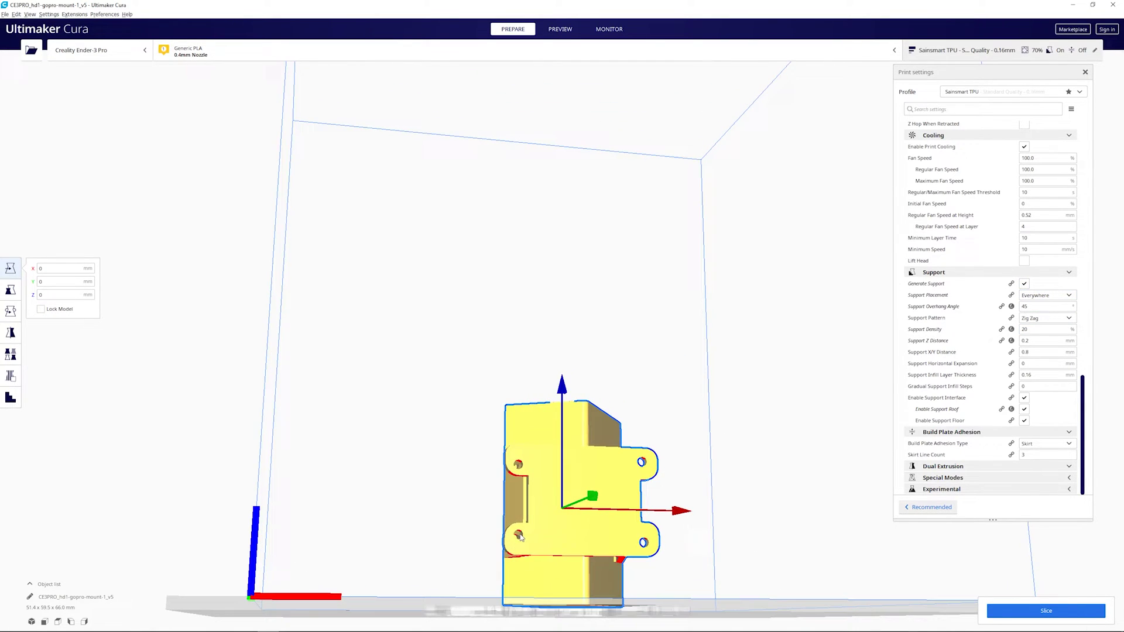
right_drag(630, 561, 654, 514)
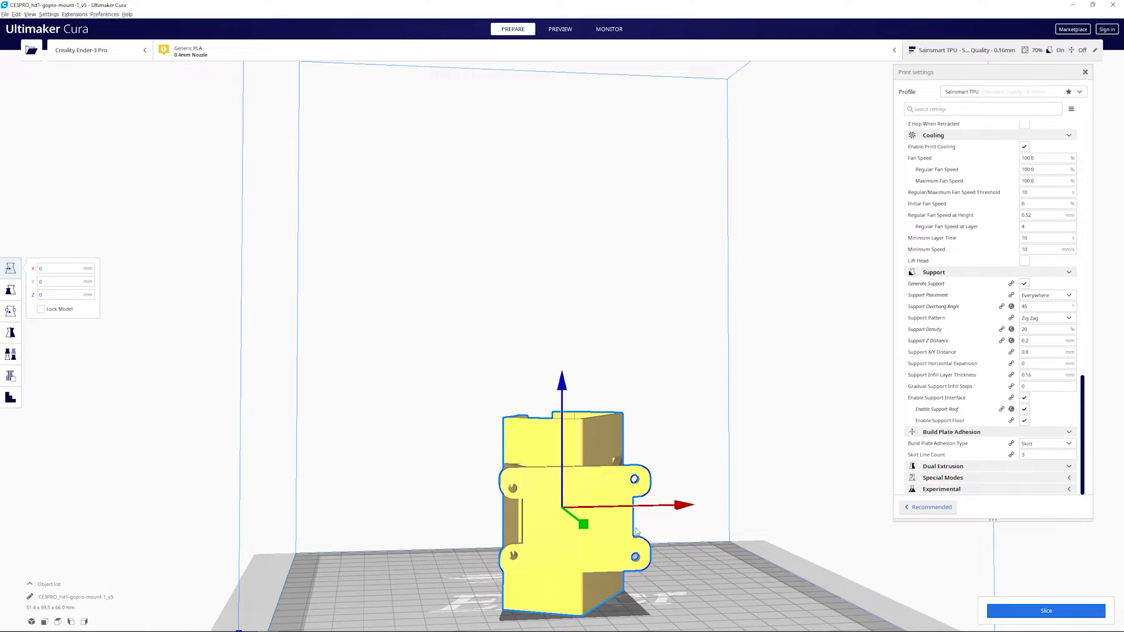
right_drag(465, 512, 536, 558)
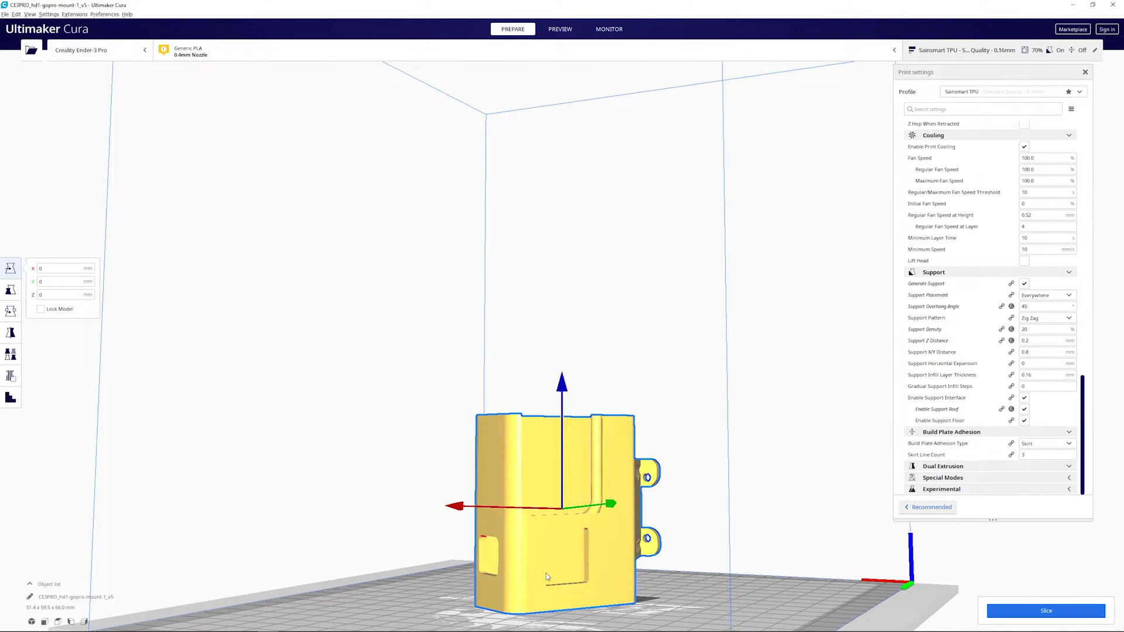
mouse_move(620, 540)
right_down()
mouse_move(637, 536)
mouse_move(551, 533)
mouse_move(568, 506)
mouse_move(685, 527)
mouse_move(639, 534)
right_up()
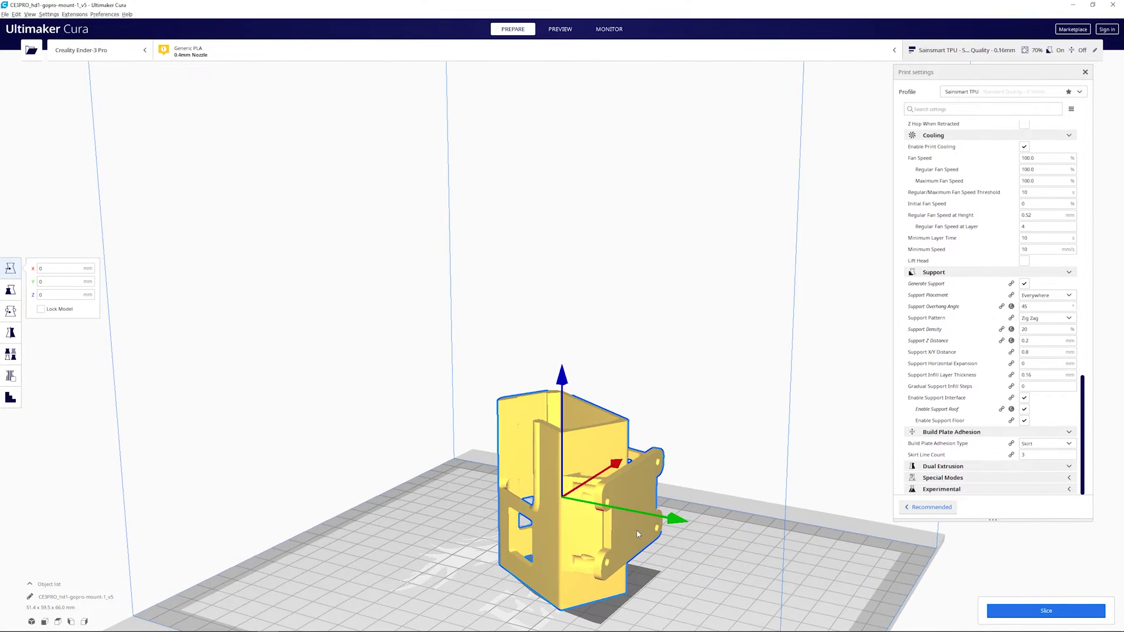
Place a support blocker at the upper-left screw hole of the mounting plate.
click(10, 377)
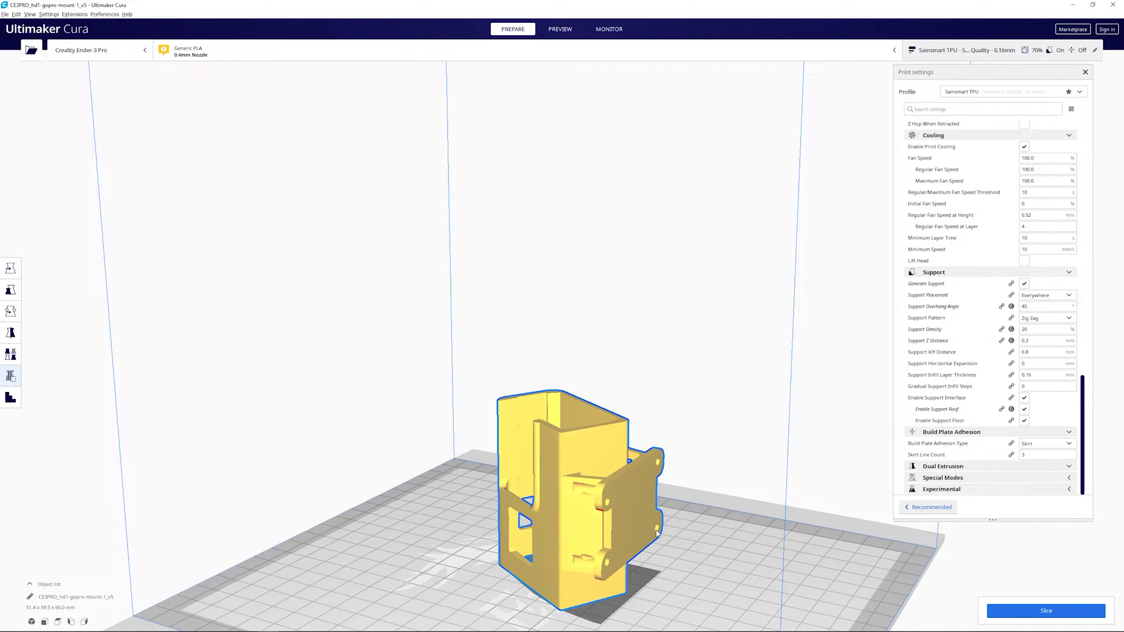
right_drag(585, 533, 532, 505)
click(533, 504)
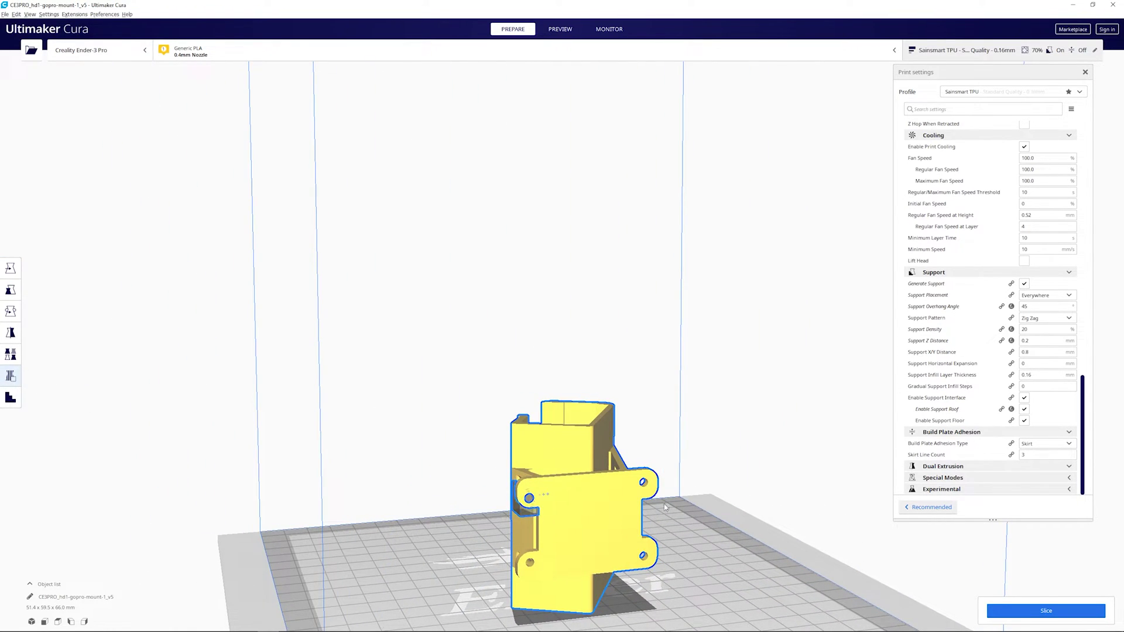
click(644, 483)
click(608, 507)
key(t)
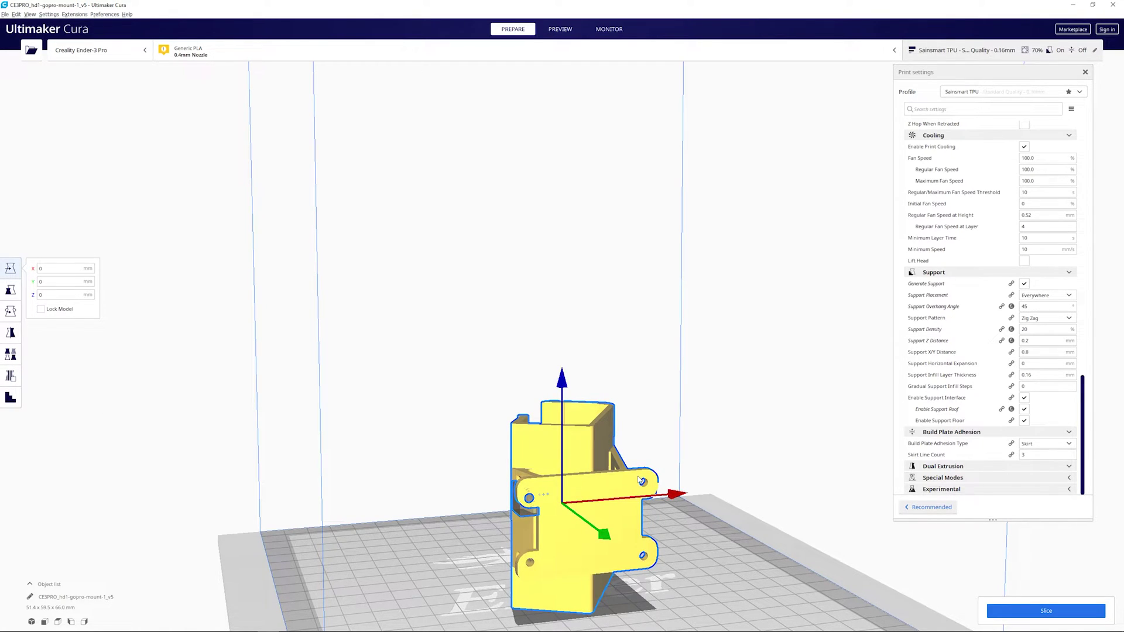
Add support blockers at the mounting plate's remaining screw holes and in the rectangular opening on the opposite side.
right_drag(645, 483, 597, 501)
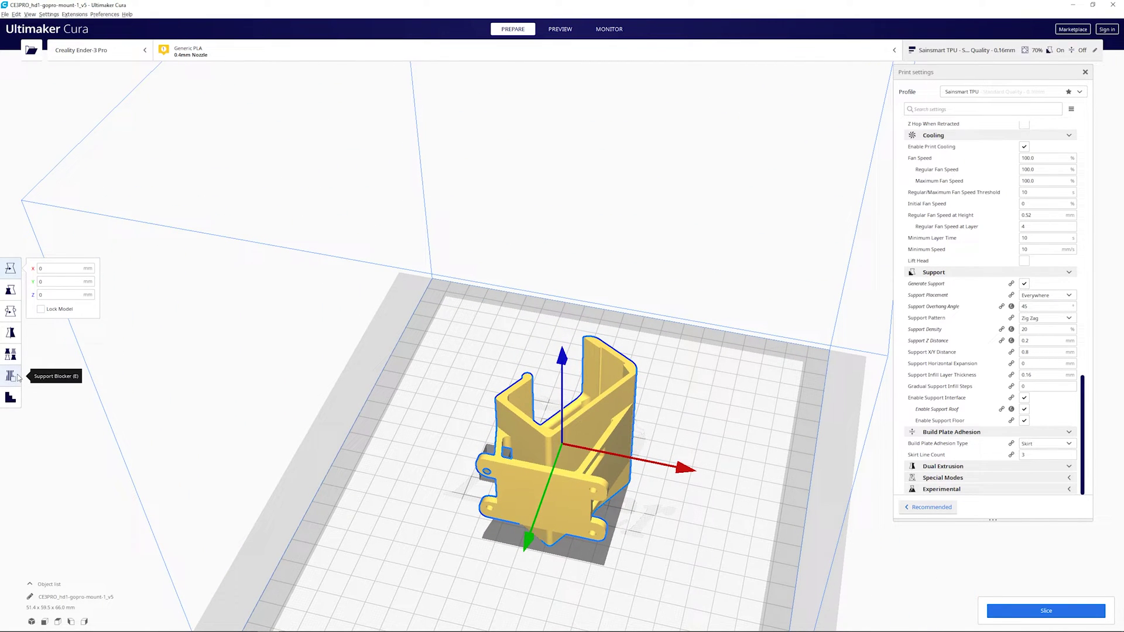
click(10, 376)
click(583, 481)
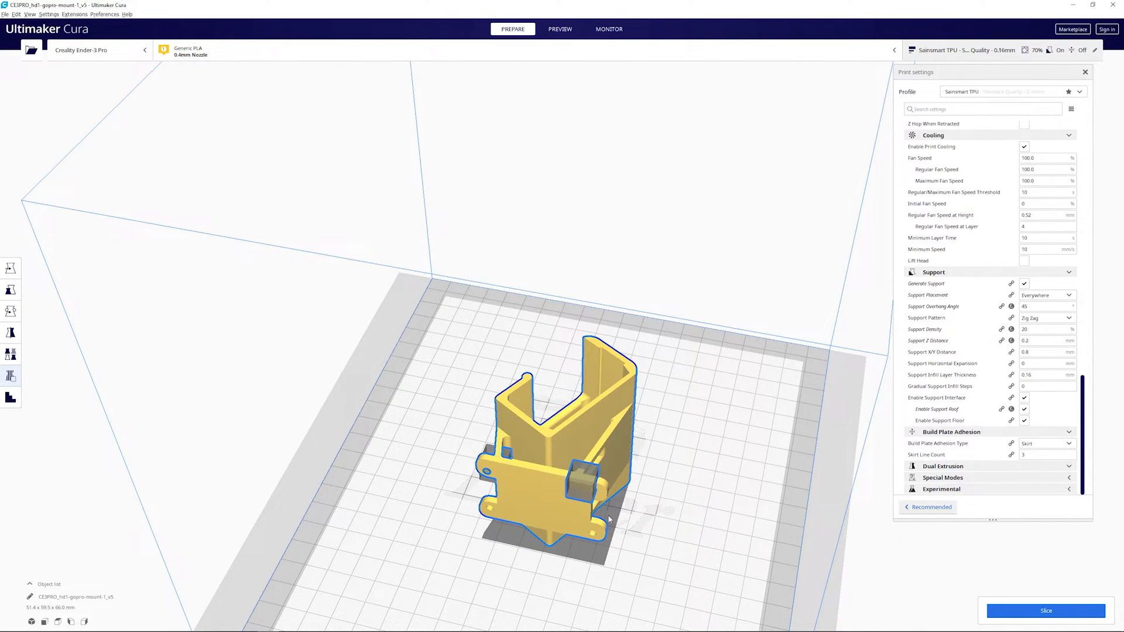
right_drag(608, 514, 610, 489)
click(598, 558)
click(492, 551)
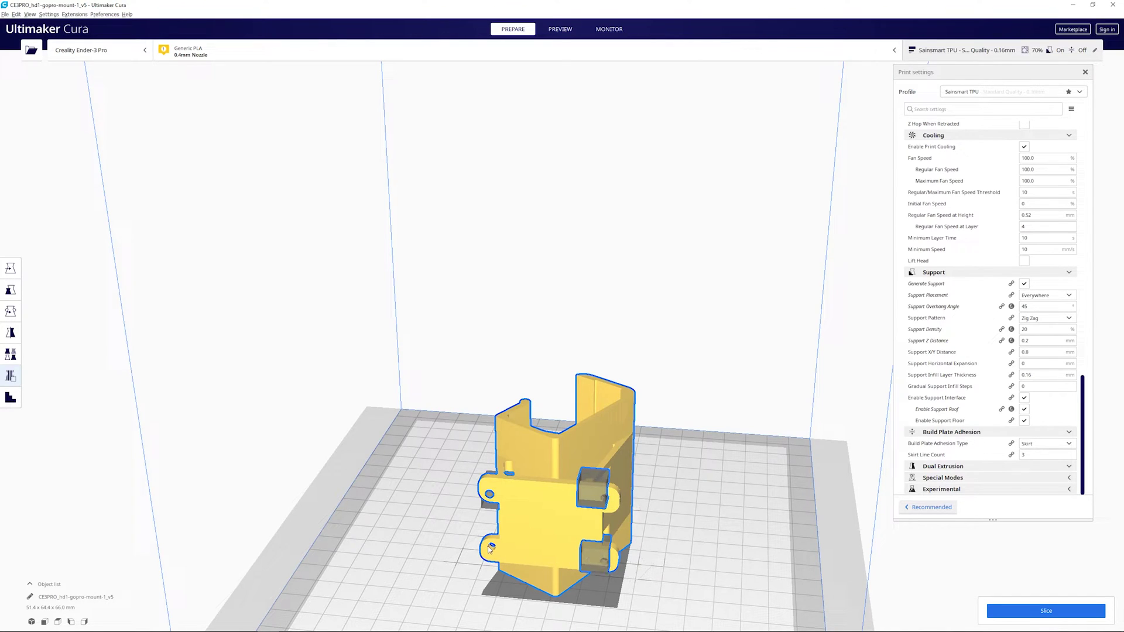
right_drag(492, 550, 510, 507)
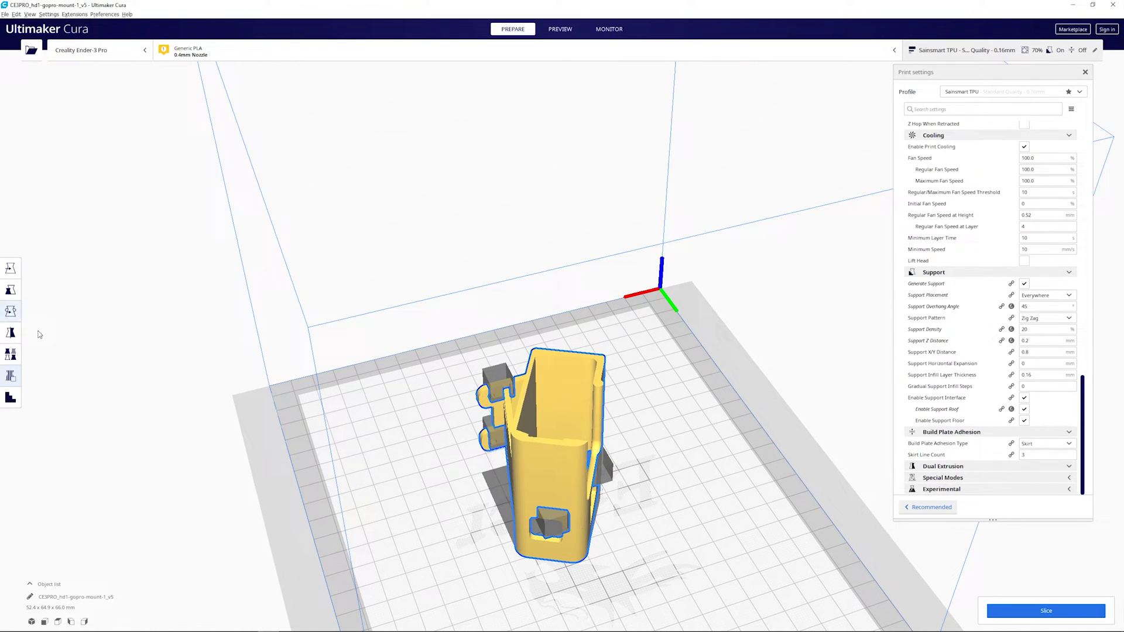
Scale the support blocker at the rectangular opening uniformly to about 179%, about 17.9 mm per side.
click(10, 290)
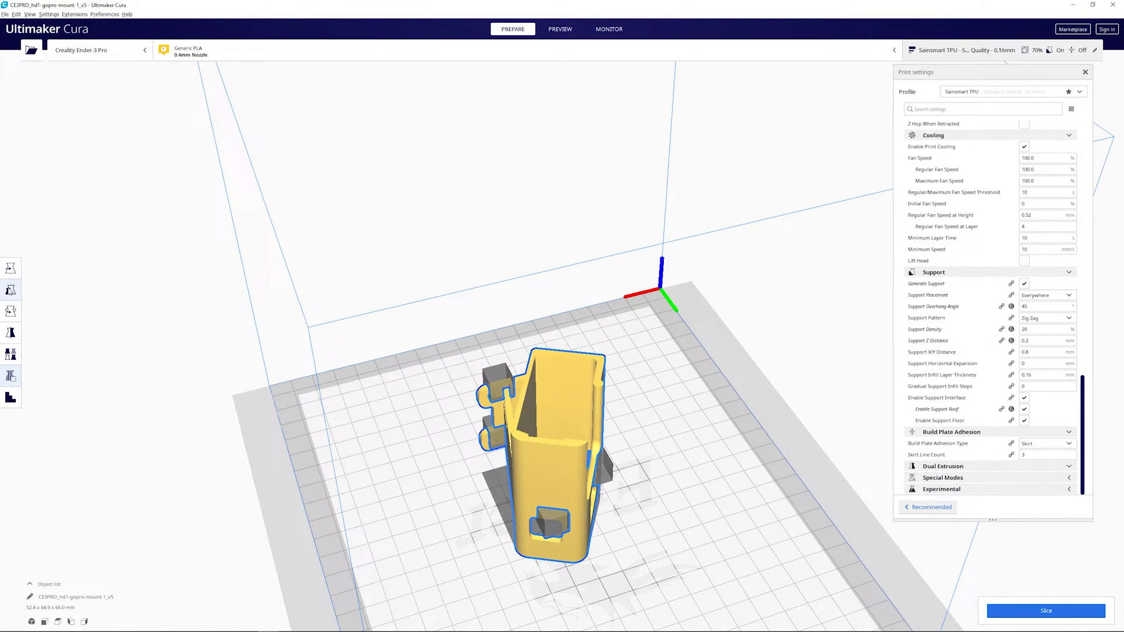
right_drag(572, 521, 486, 543)
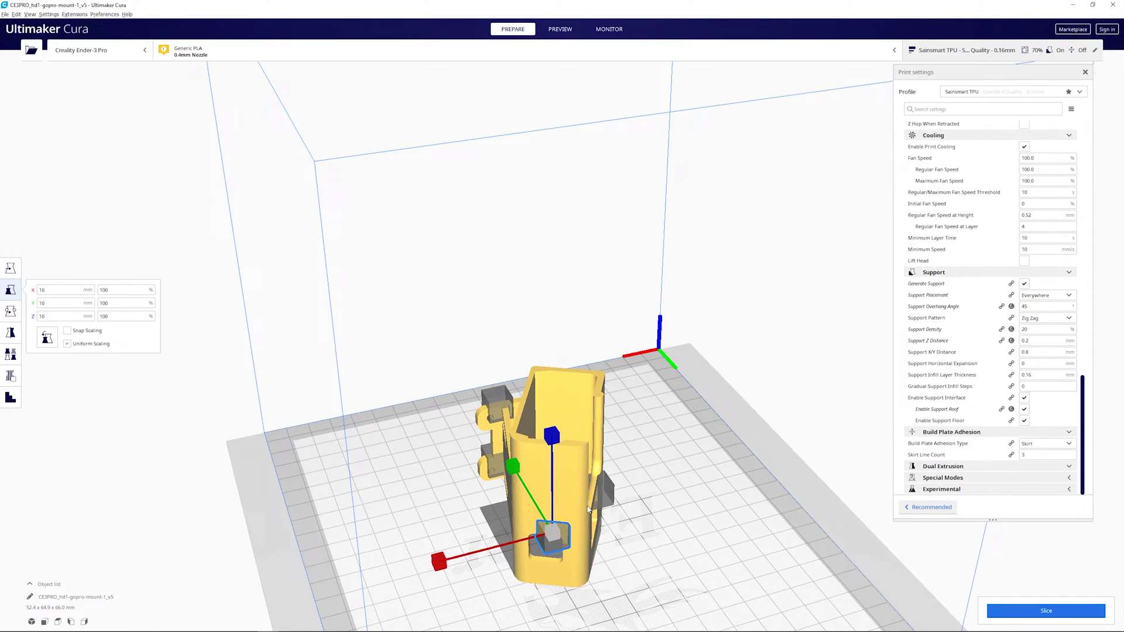
mouse_move(434, 558)
mouse_down()
mouse_move(405, 559)
mouse_move(417, 560)
mouse_up()
right_drag(533, 566, 574, 538)
key(ctrl+z)
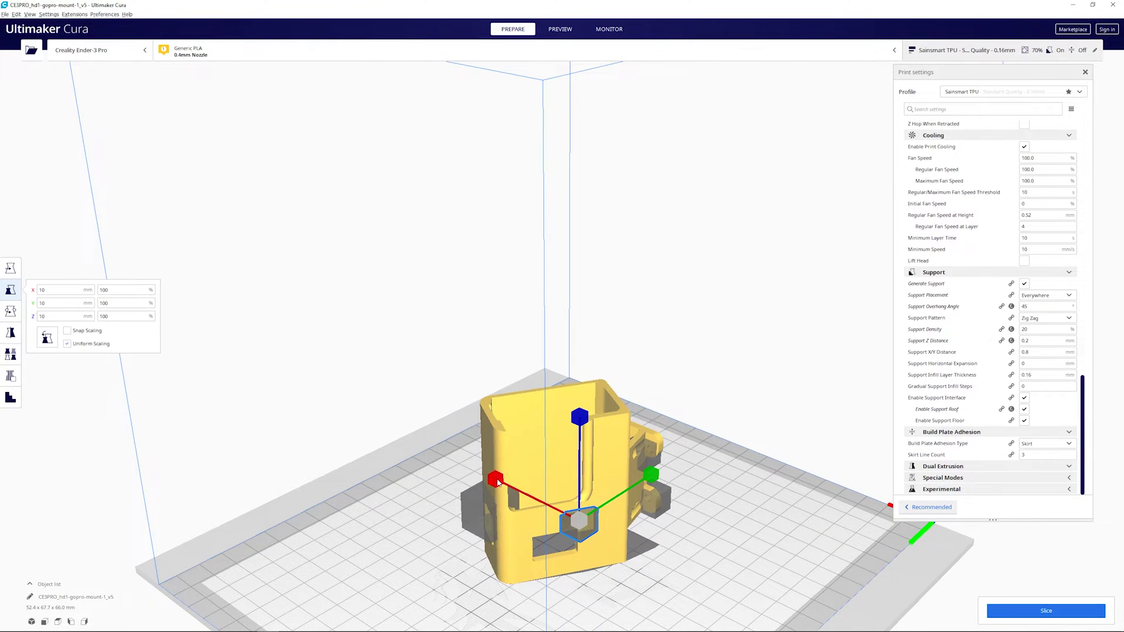
drag(497, 479, 475, 479)
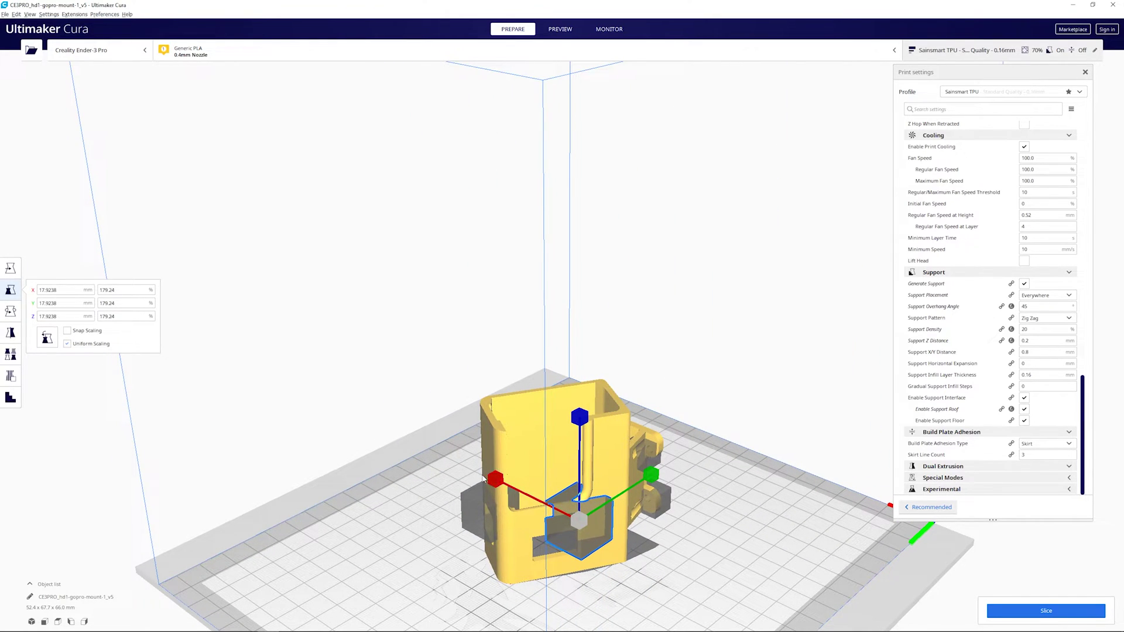
Shrink the support blocker at the mounting plate's lower-left screw hole uniformly to about 75%, then select the upper-left one.
right_drag(689, 508, 624, 489)
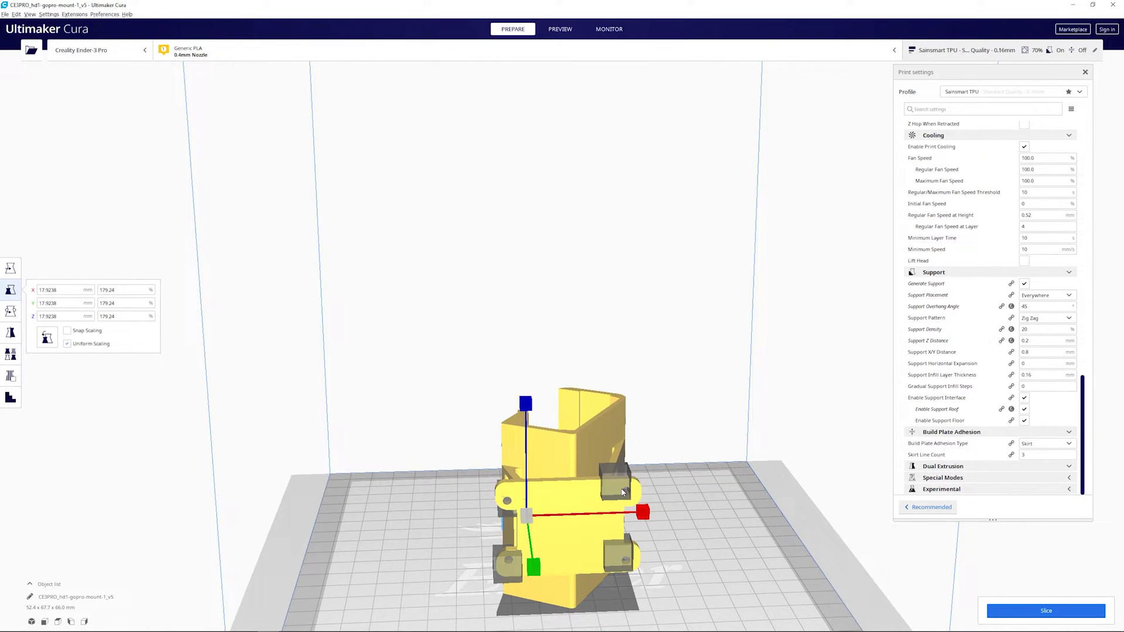
click(624, 493)
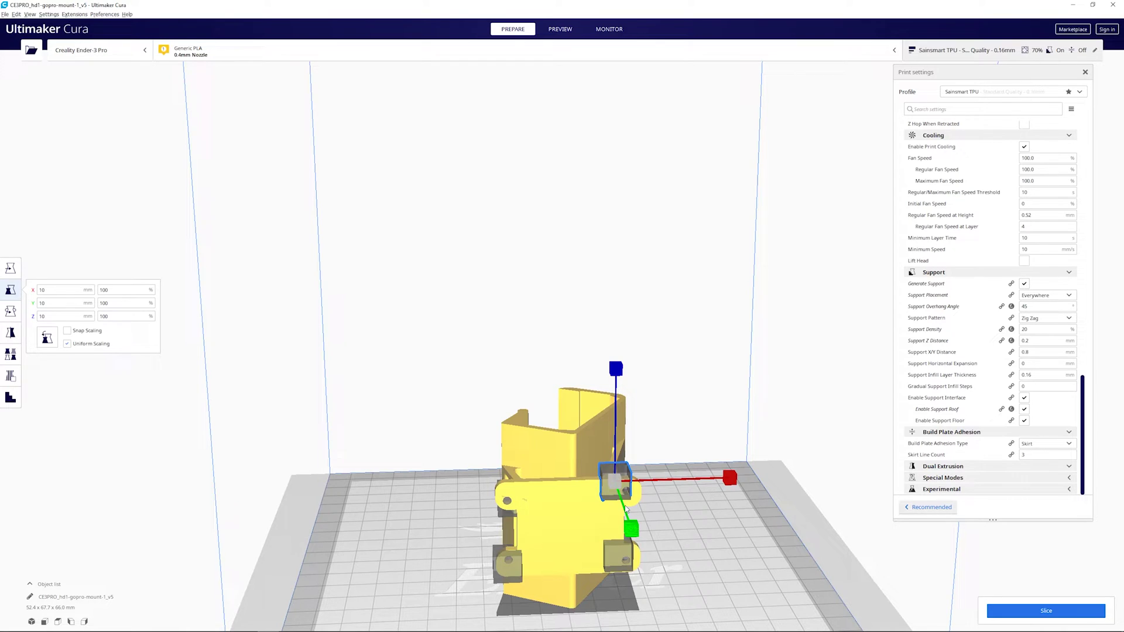
right_drag(598, 533, 619, 513)
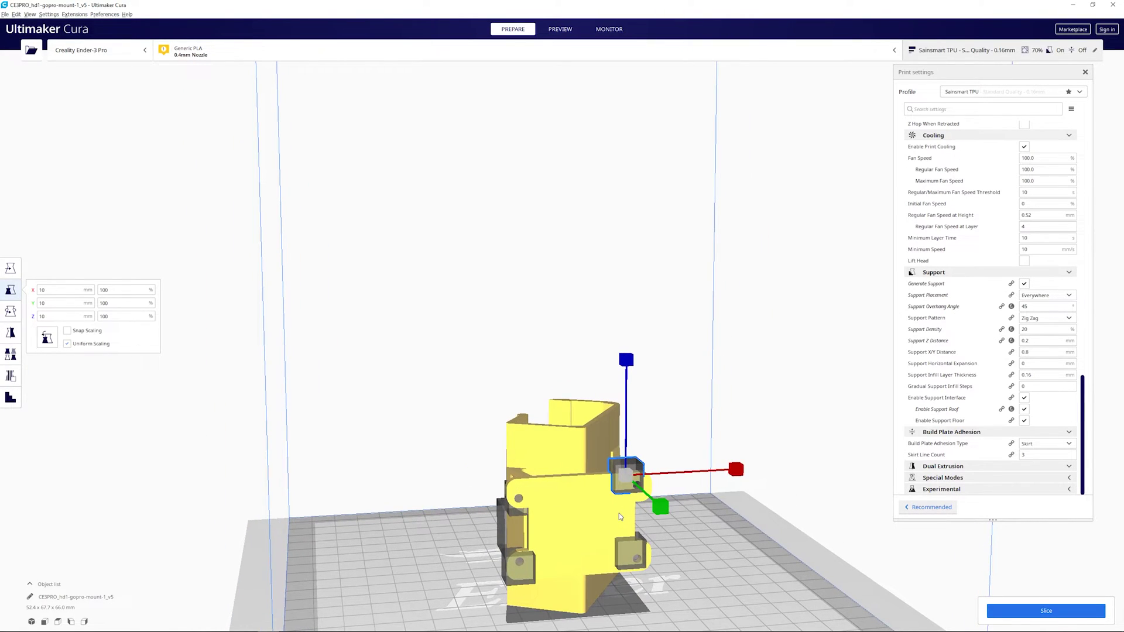
click(525, 566)
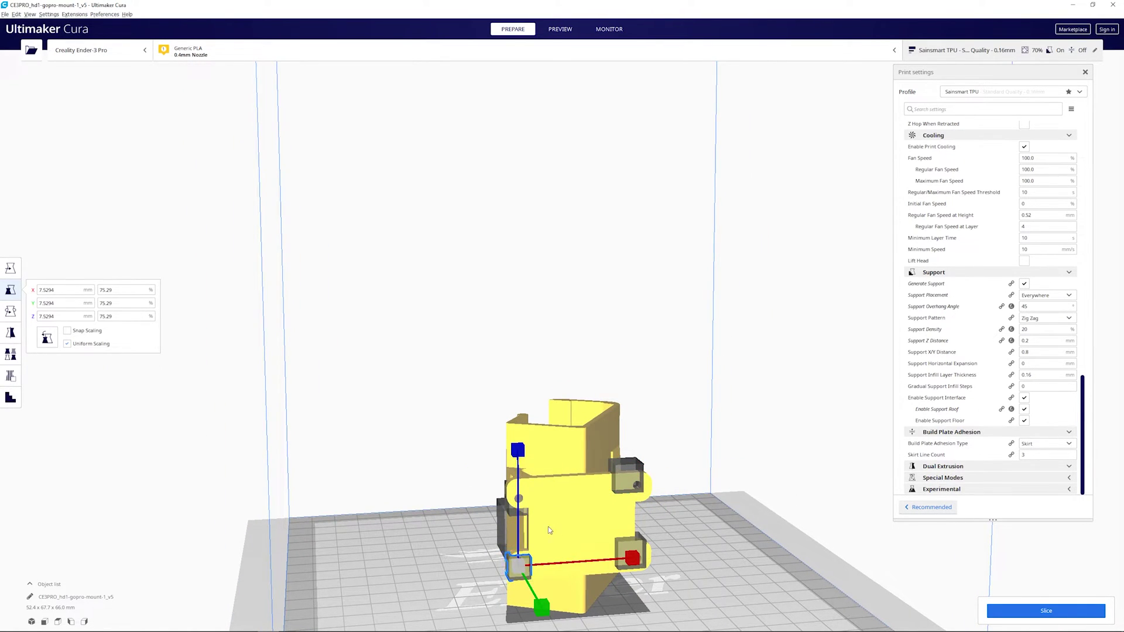
right_drag(548, 526, 556, 513)
click(558, 511)
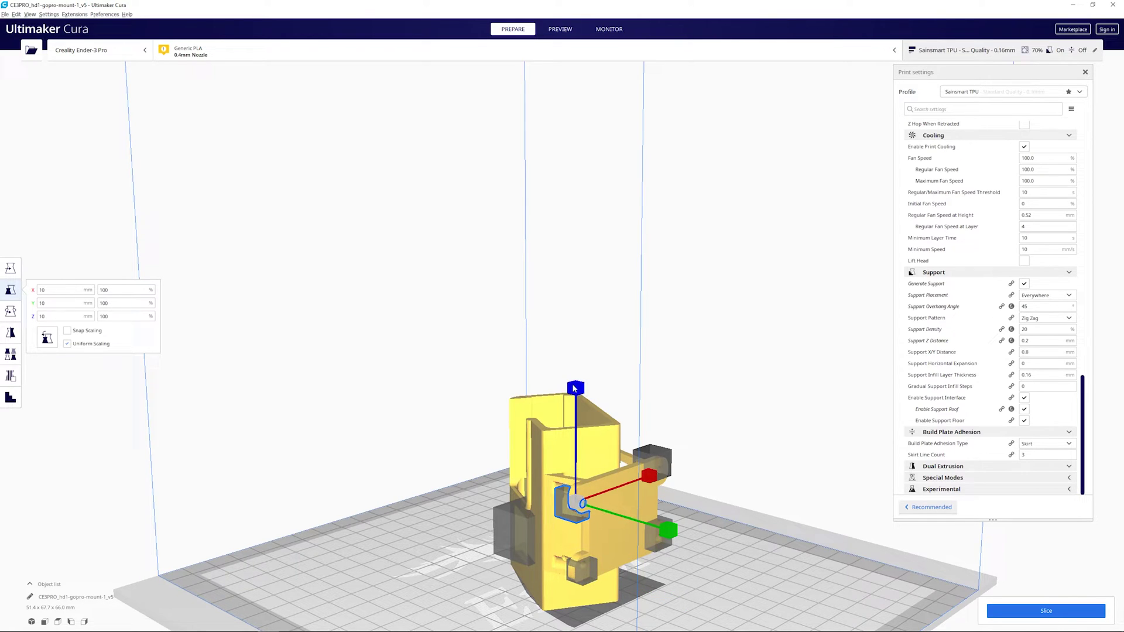
Move the upper-left support blocker outward and up over its screw hole, to about Y 28 mm and Z 41.6 mm.
click(10, 268)
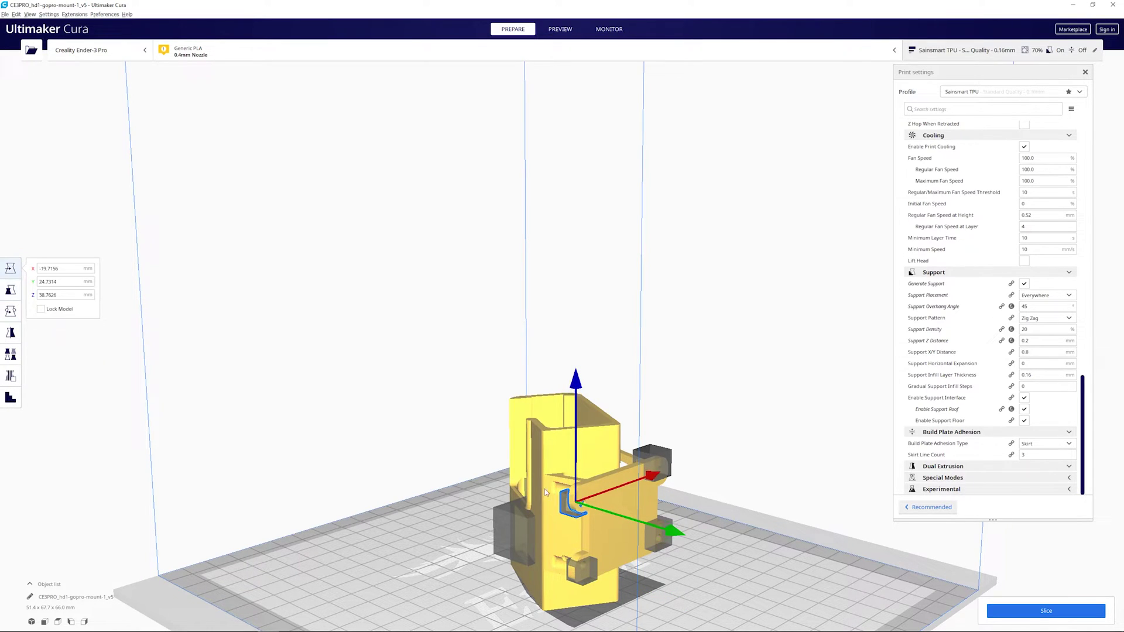
right_click(625, 502)
click(615, 517)
drag(610, 515, 622, 520)
right_drag(622, 520, 511, 471)
drag(511, 462, 510, 453)
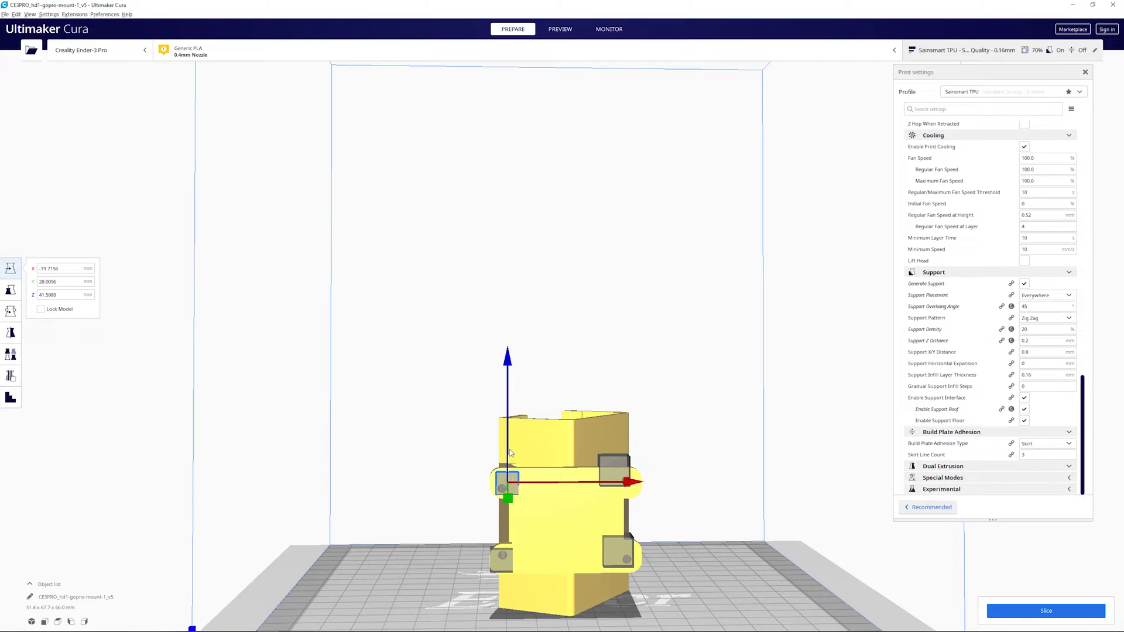
Shift the lower-left support blocker sideways to cover its screw hole in the mounting plate.
click(507, 566)
drag(520, 561, 526, 561)
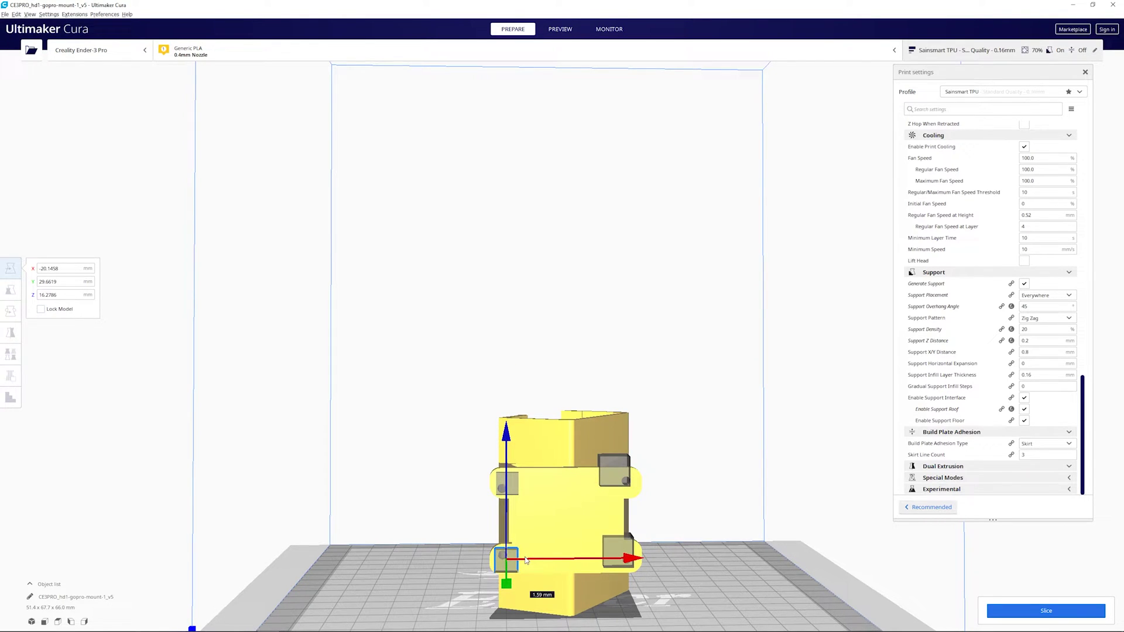
right_drag(515, 554, 600, 492)
Move the lower-right support blocker closer over its screw hole, to about X 18.6 mm and Z 17 mm.
click(603, 468)
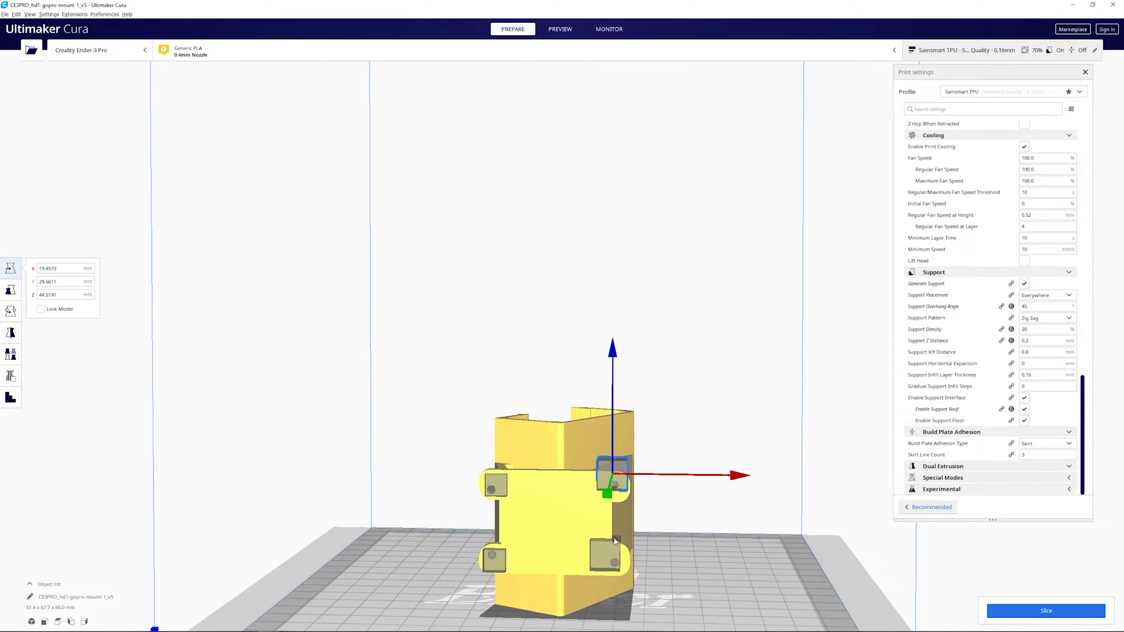
click(609, 553)
right_drag(659, 569, 636, 553)
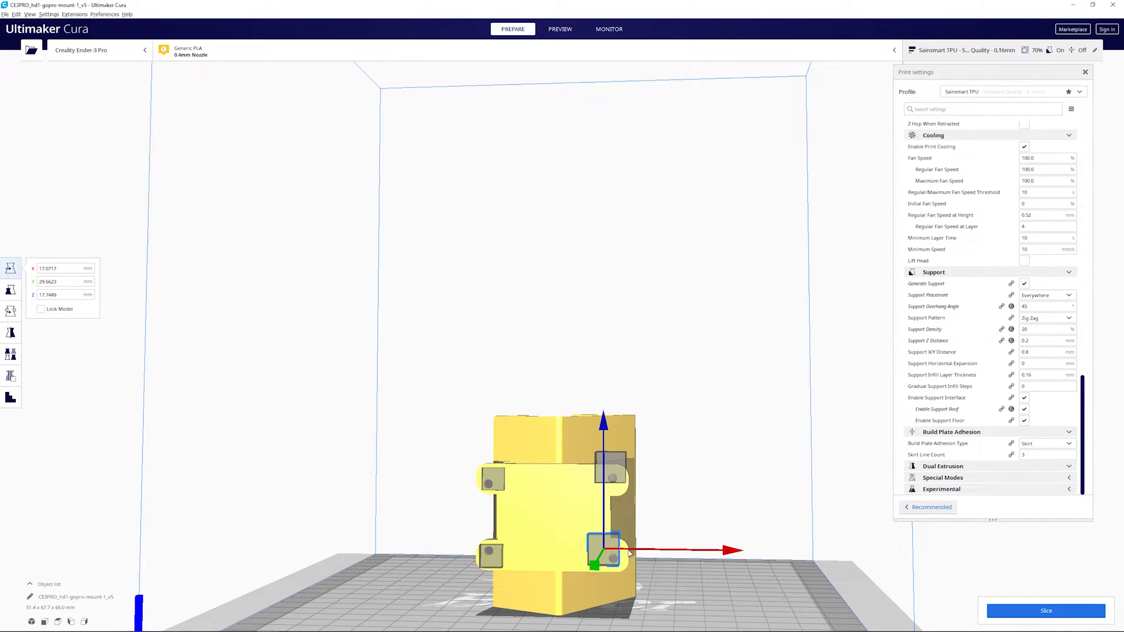
mouse_move(629, 554)
mouse_down()
mouse_move(612, 531)
mouse_move(617, 548)
mouse_up()
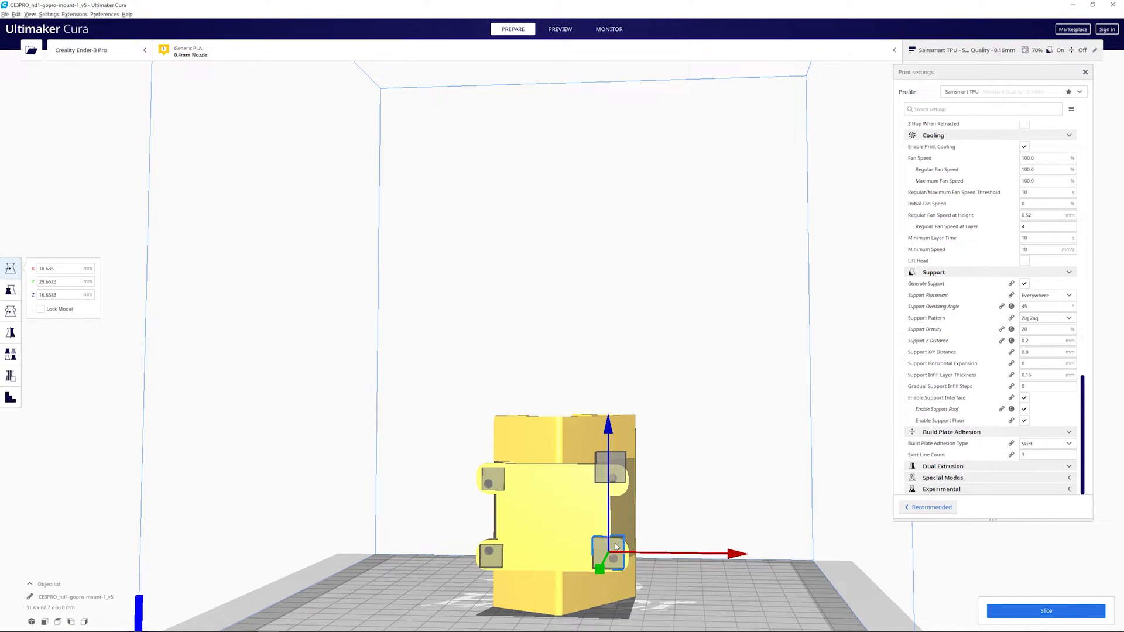
Shrink the support blocker at the mounting plate's lower-right screw hole uniformly with the Scale tool, then switch to the Move tool.
click(10, 289)
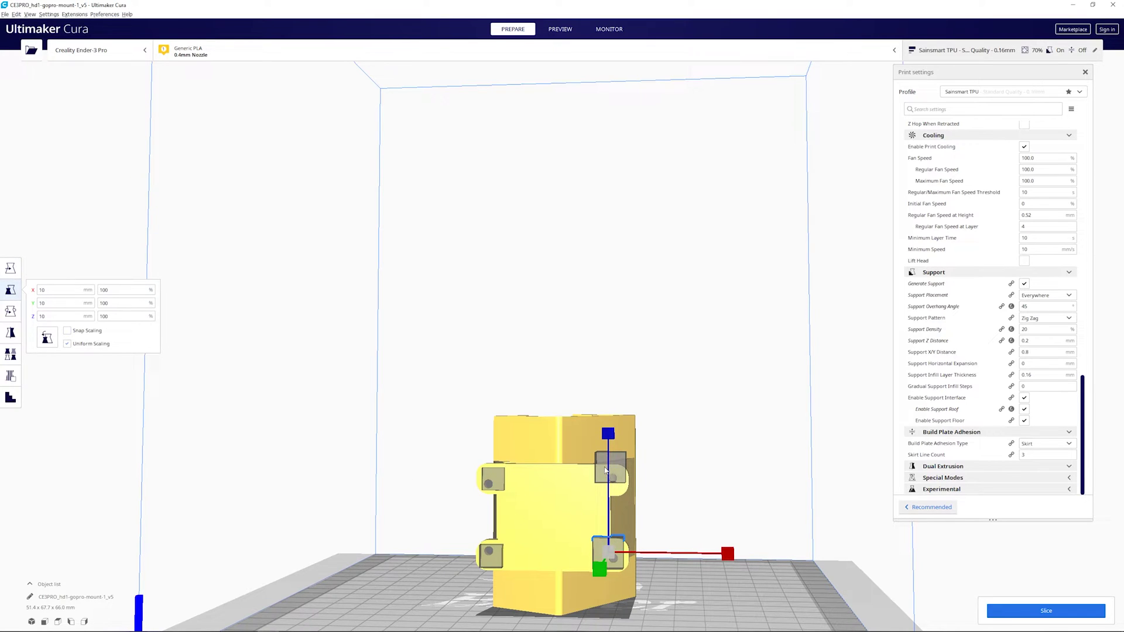
mouse_move(608, 434)
mouse_down()
mouse_move(609, 450)
mouse_move(609, 436)
mouse_up()
click(10, 274)
Move the support blocker on the mount's open side face over the small opening in its wall, to about X -10.4 mm and Y -14.4 mm.
right_drag(538, 481, 579, 546)
click(580, 546)
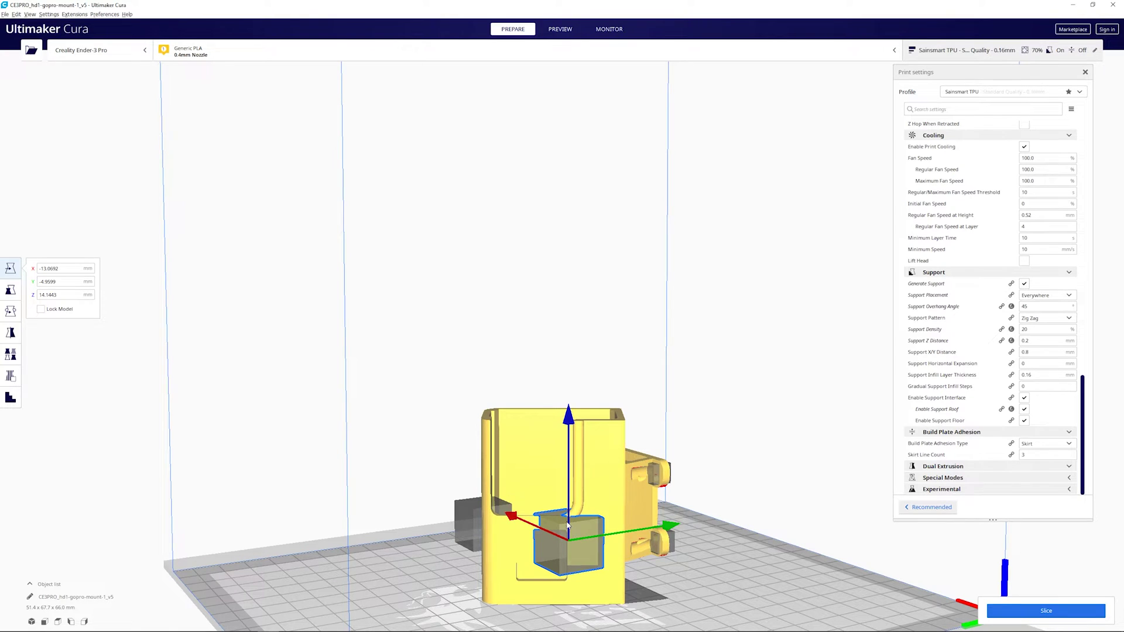
drag(567, 526, 556, 549)
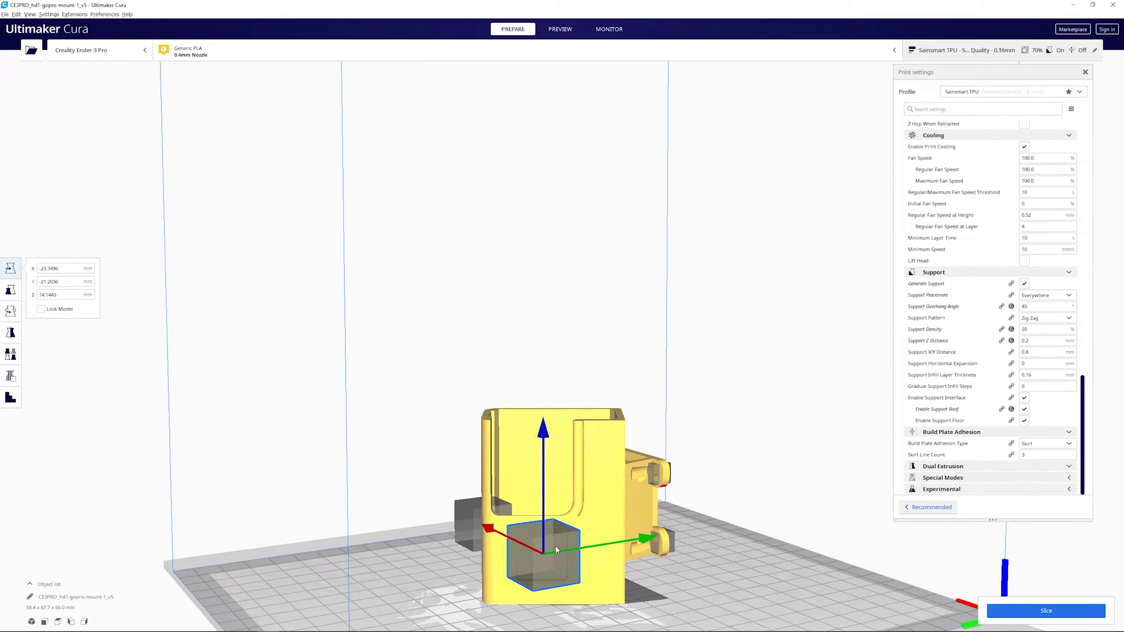
right_drag(557, 550, 607, 551)
drag(607, 551, 562, 548)
mouse_move(562, 547)
right_down()
mouse_move(575, 537)
mouse_move(564, 523)
mouse_move(561, 548)
right_up()
drag(564, 438, 574, 434)
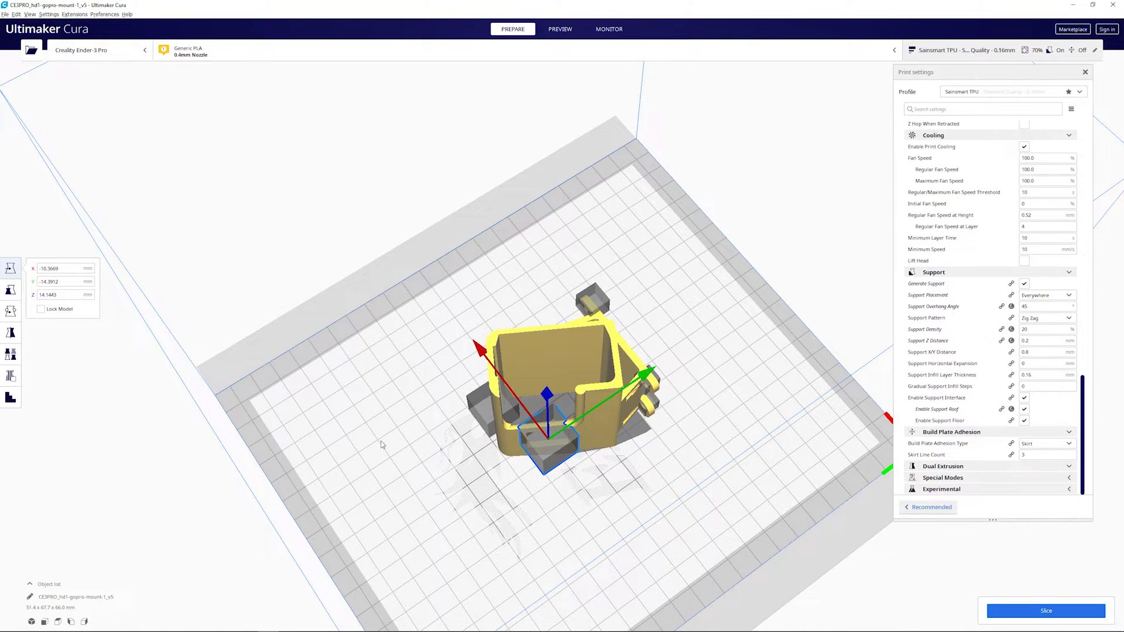
Move the support blocker on the mount's narrow end face down and inward over its opening, to about X 15.4 mm, Y -22.1 mm and Z 8.8 mm.
right_drag(381, 445, 574, 530)
click(578, 533)
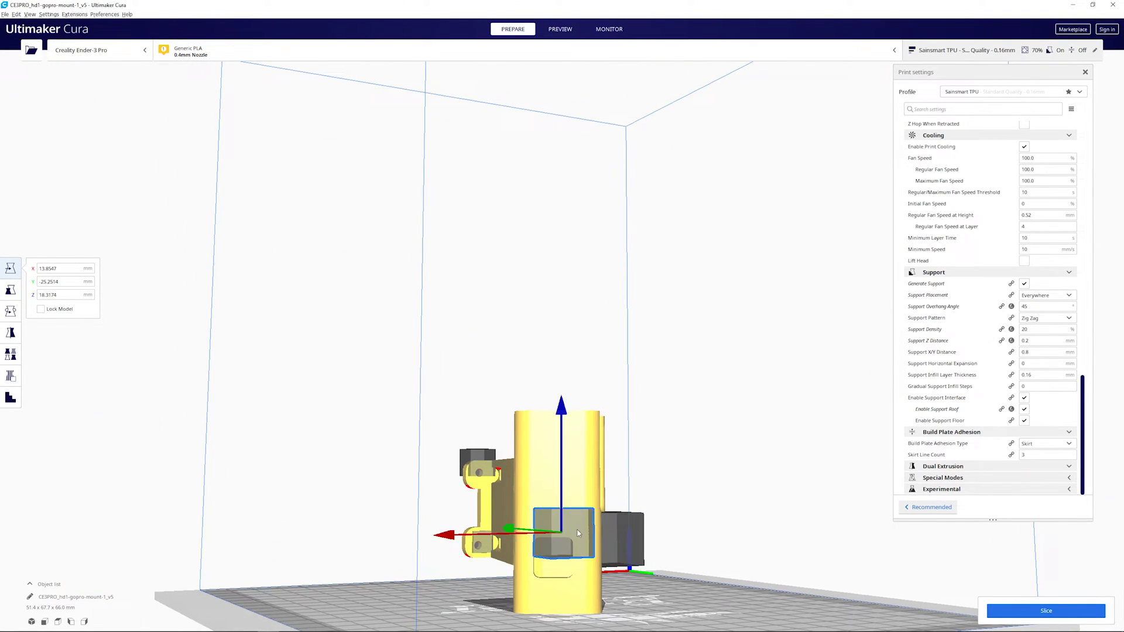
drag(564, 498, 565, 526)
click(520, 568)
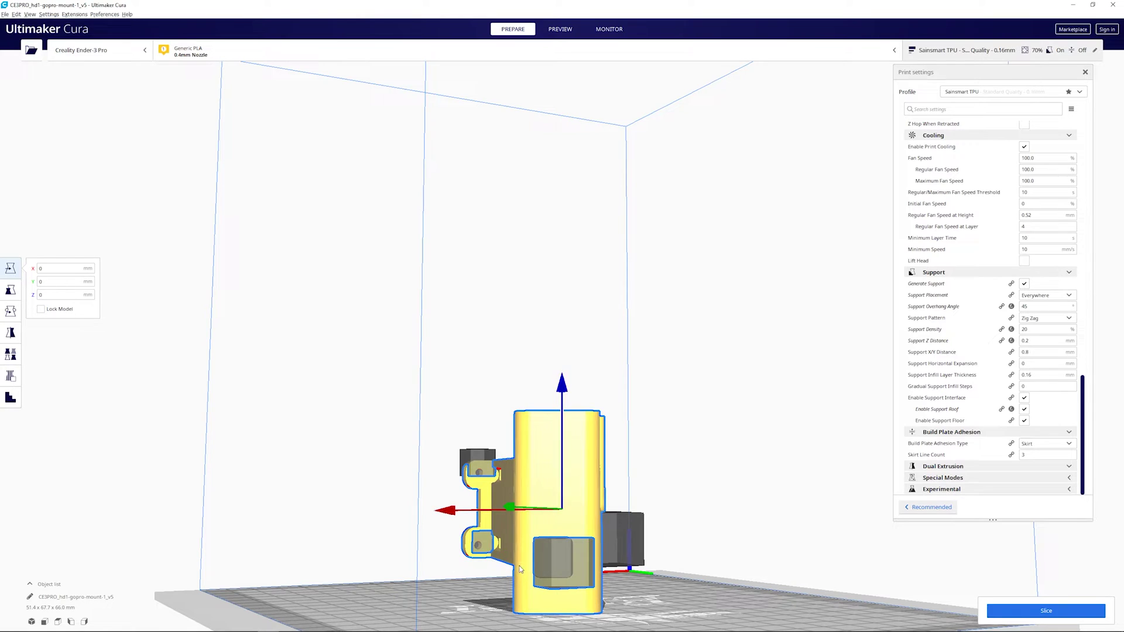
click(554, 560)
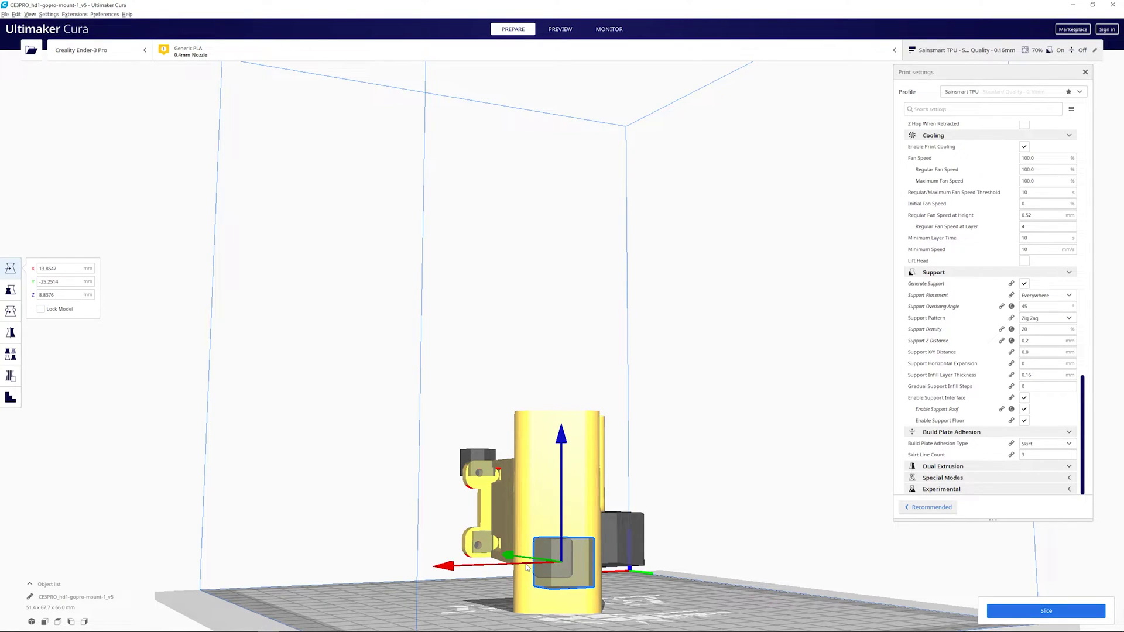
drag(527, 567, 520, 566)
right_drag(520, 566, 566, 535)
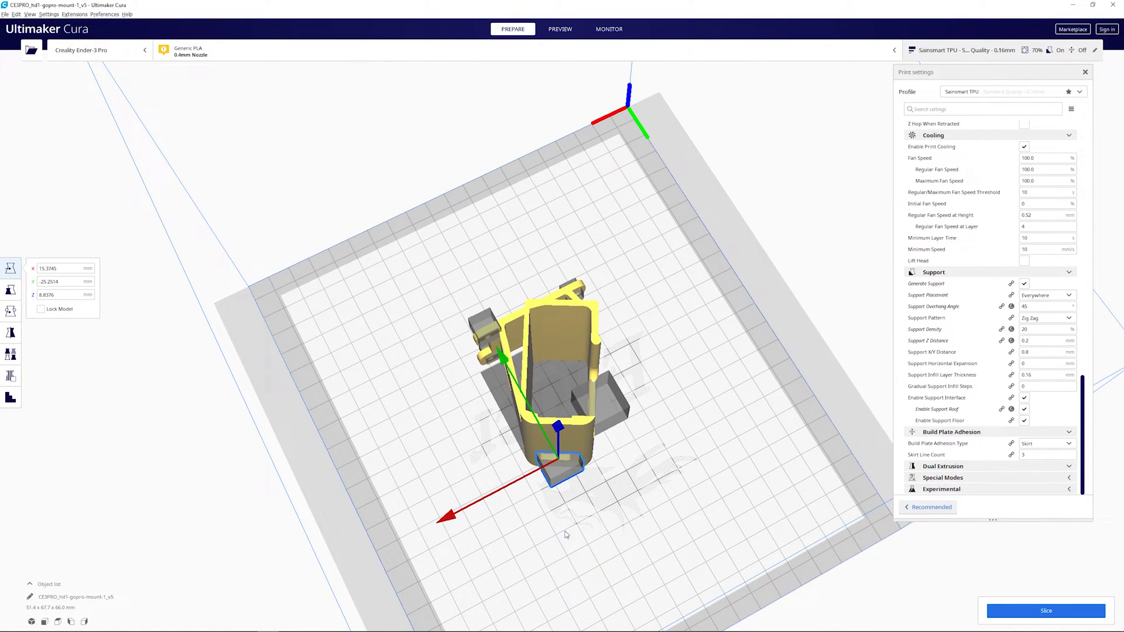
drag(553, 452, 546, 441)
Slice the mount and examine the opening in its narrow end face in the layer preview.
right_drag(546, 440, 741, 452)
key(ctrl+p)
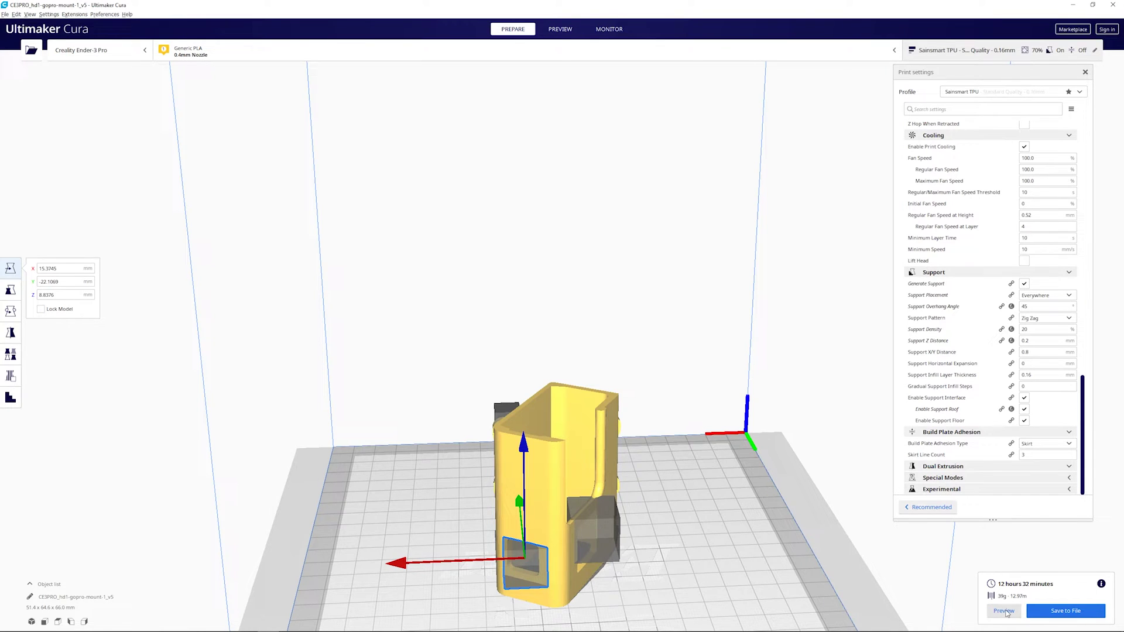
right_drag(619, 497, 549, 540)
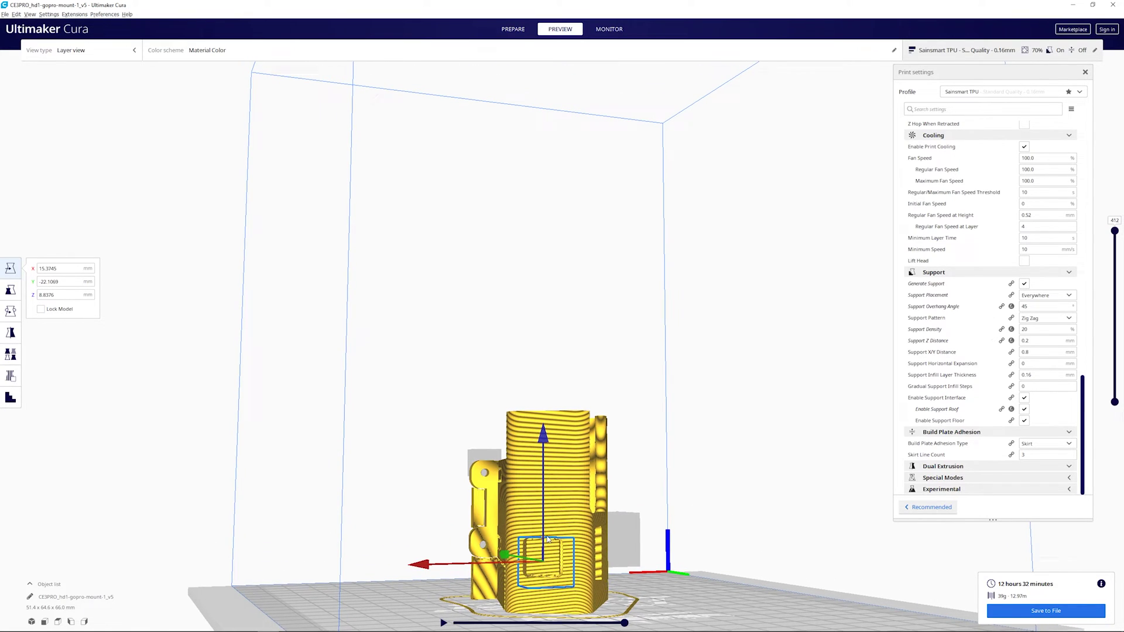
Return to the model preparation view and raise the narrow end face's support blocker to about Z 11 mm.
click(527, 28)
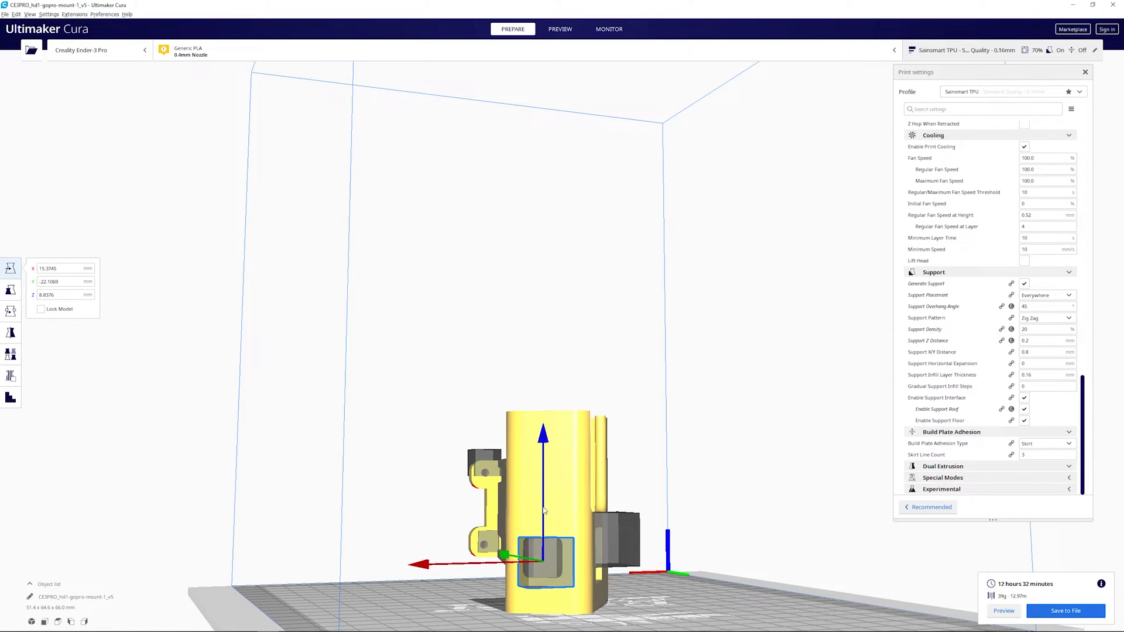
drag(544, 511, 544, 505)
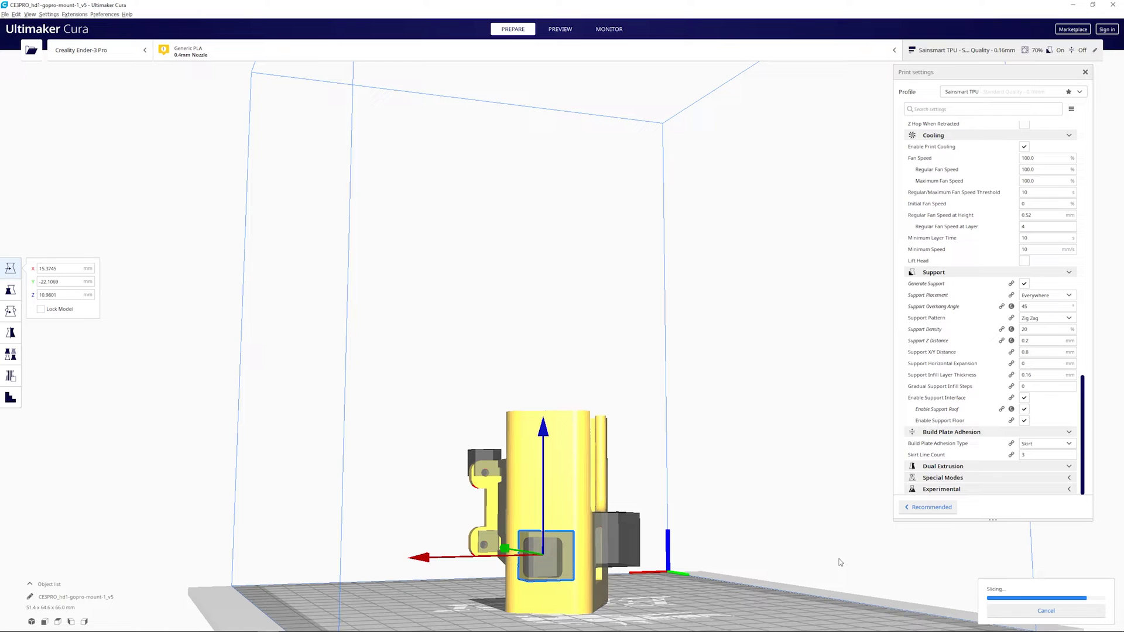
Examine the newly sliced mount in the layer preview around the end-face opening, the sides and the mounting plate's screw holes.
click(1006, 612)
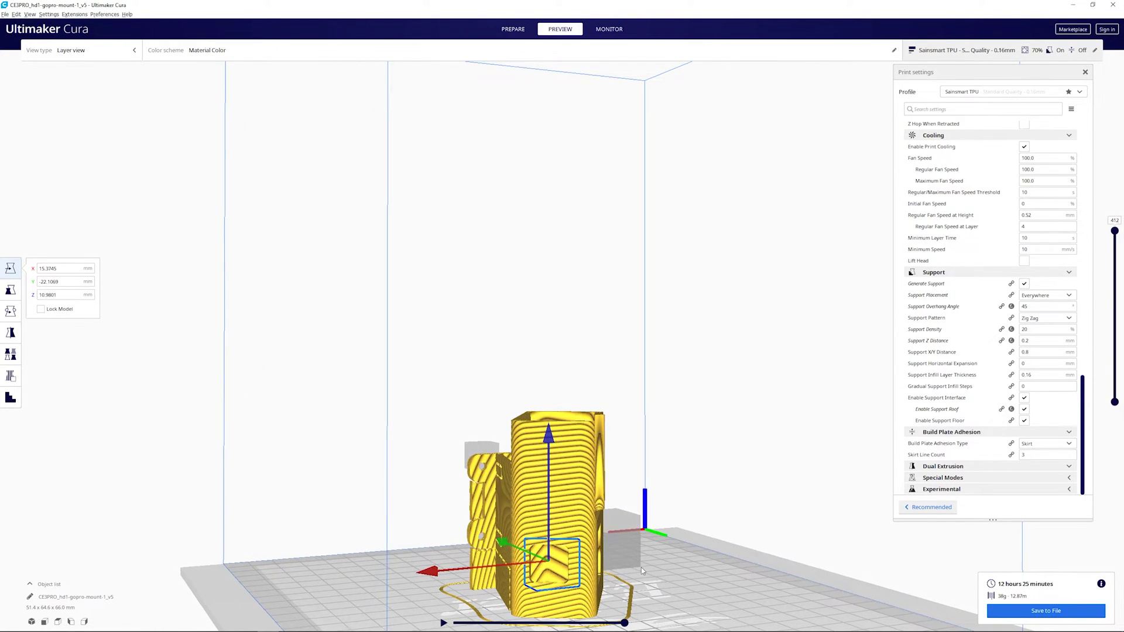
right_drag(641, 568, 491, 534)
right_drag(585, 532, 562, 491)
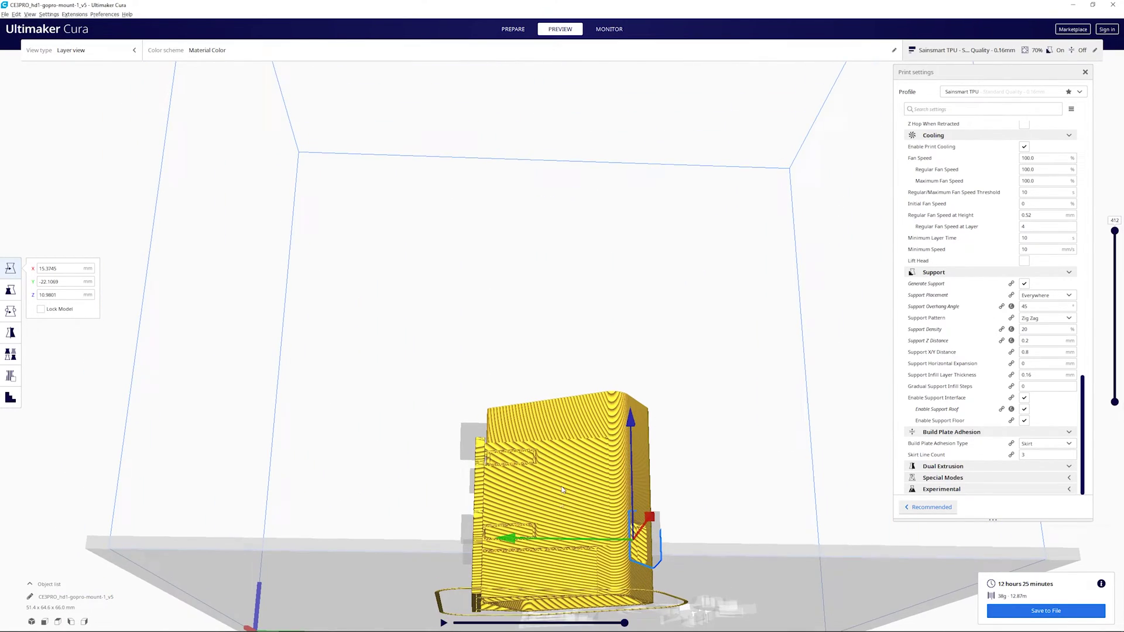
right_drag(528, 569, 629, 562)
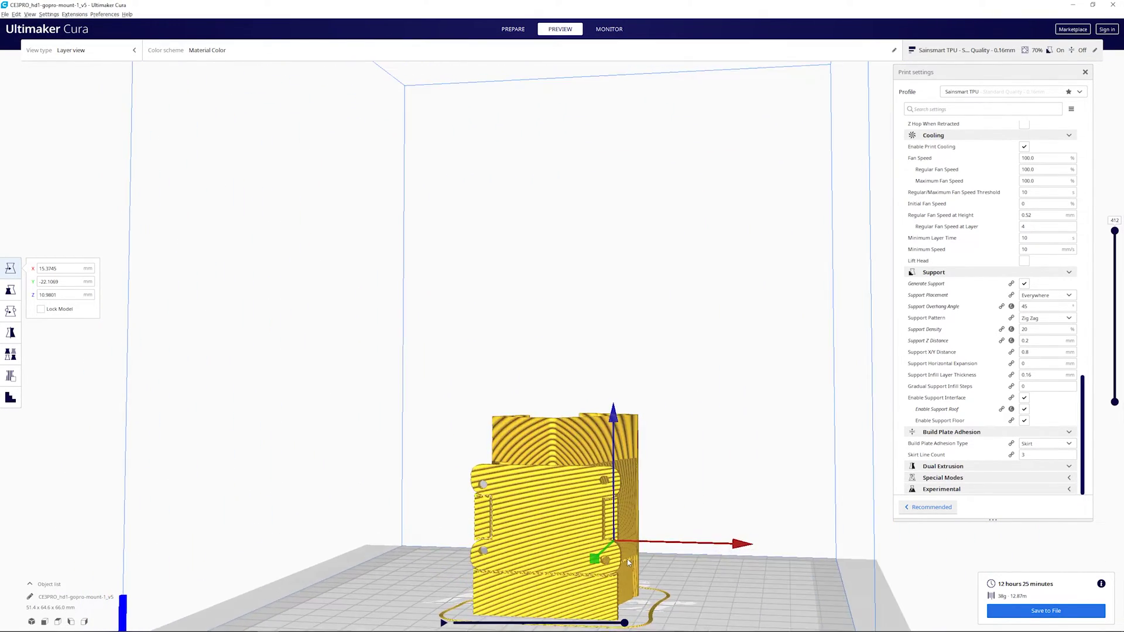